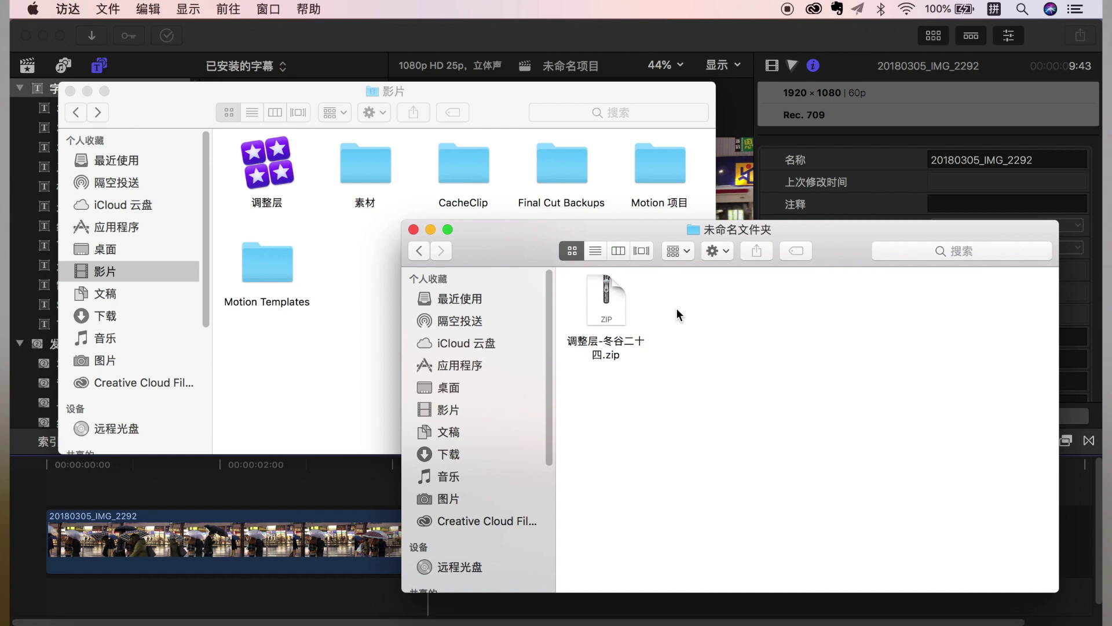
Unzip the adjustment-layer archive and open Movies › Motion Templates › Titles
{"action": "double_click", "coordinate": [608, 316]}
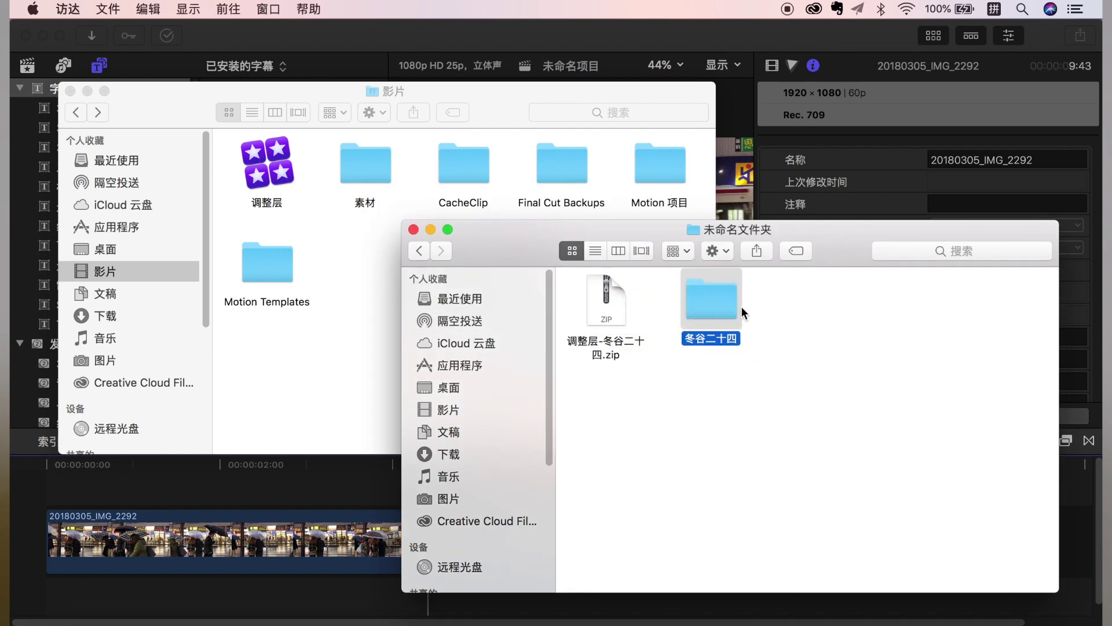
{"action": "left_click_drag", "start_coordinate": [717, 312], "coordinate": [719, 323]}
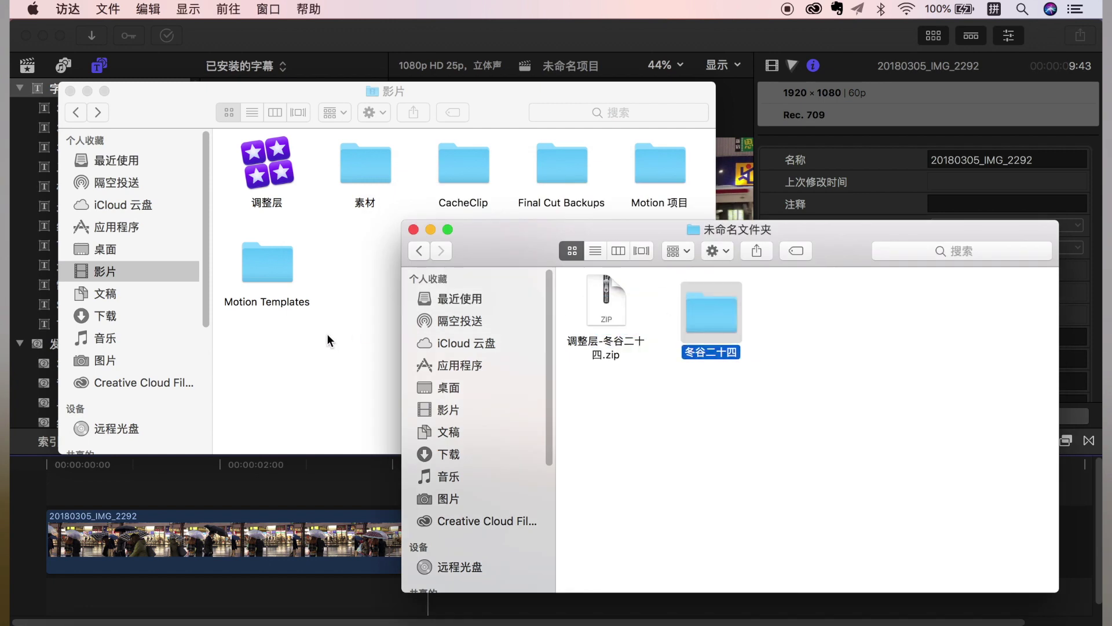
{"action": "left_click", "coordinate": [329, 335]}
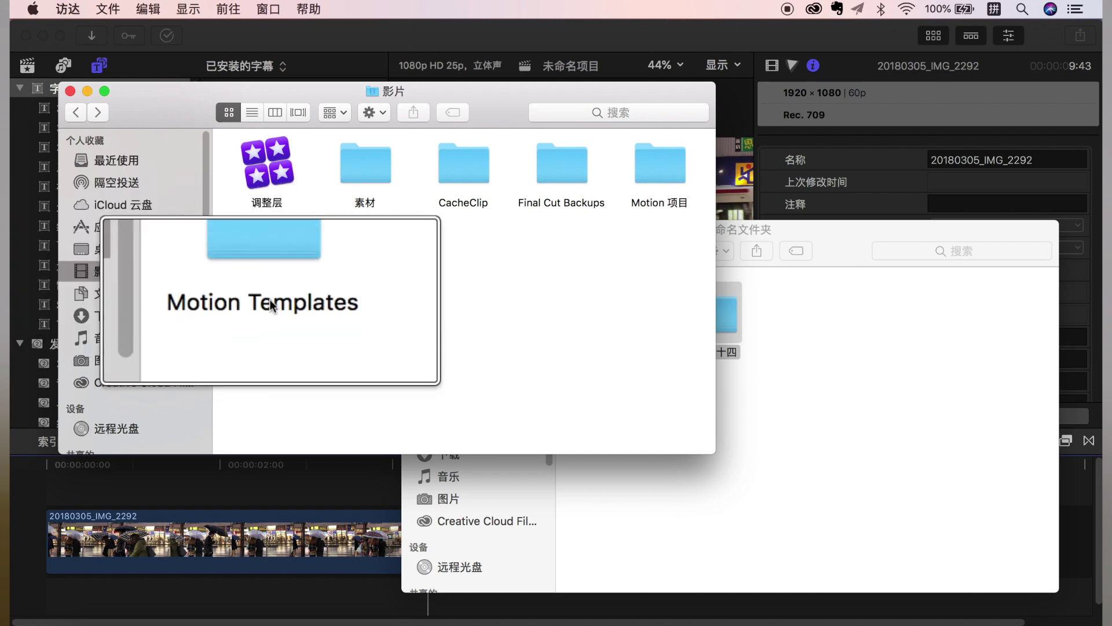
{"action": "double_click", "coordinate": [273, 272]}
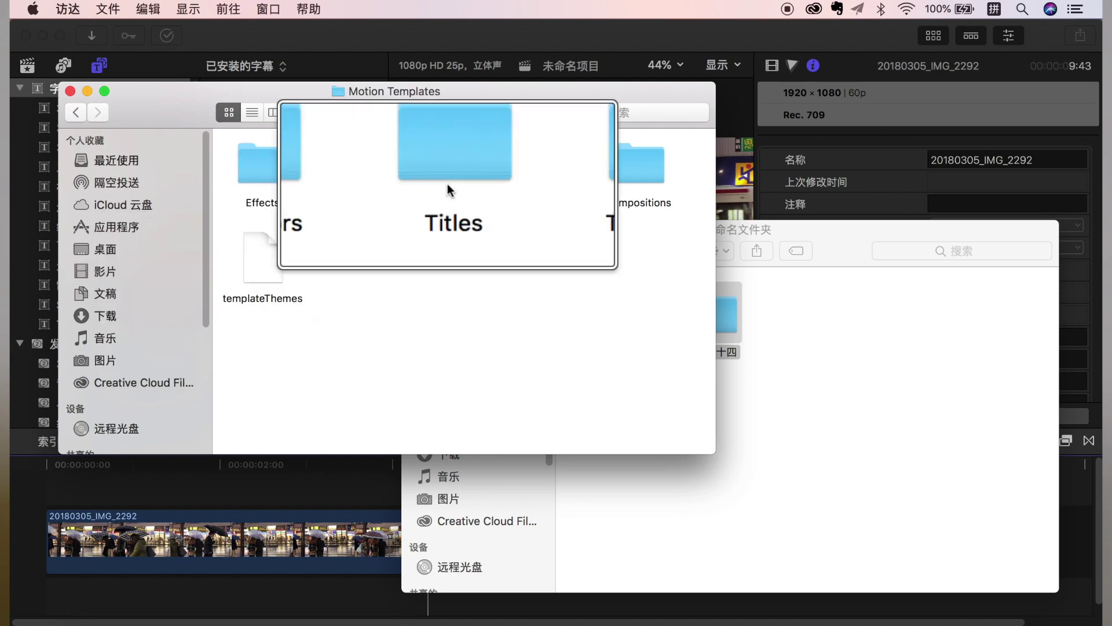
{"action": "double_click", "coordinate": [450, 169]}
Move the extracted 冬谷二十四 folder into Titles and quit Final Cut Pro
{"action": "left_click", "coordinate": [867, 342]}
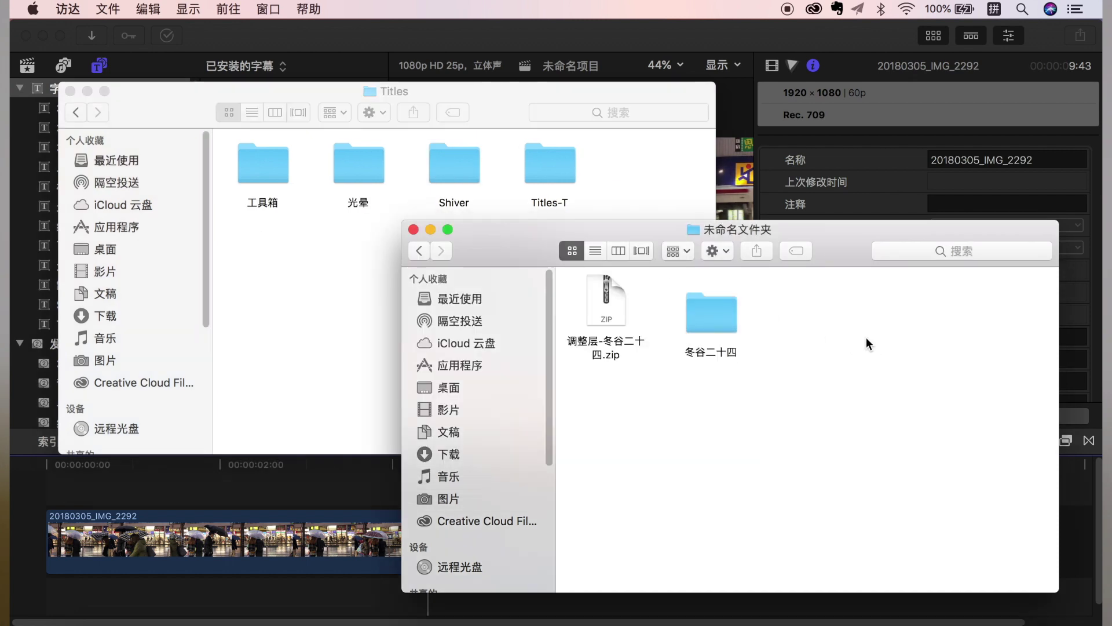
{"action": "mouse_move", "coordinate": [723, 327]}
{"action": "left_mouse_down"}
{"action": "mouse_move", "coordinate": [640, 180]}
{"action": "mouse_move", "coordinate": [643, 196]}
{"action": "left_mouse_up"}
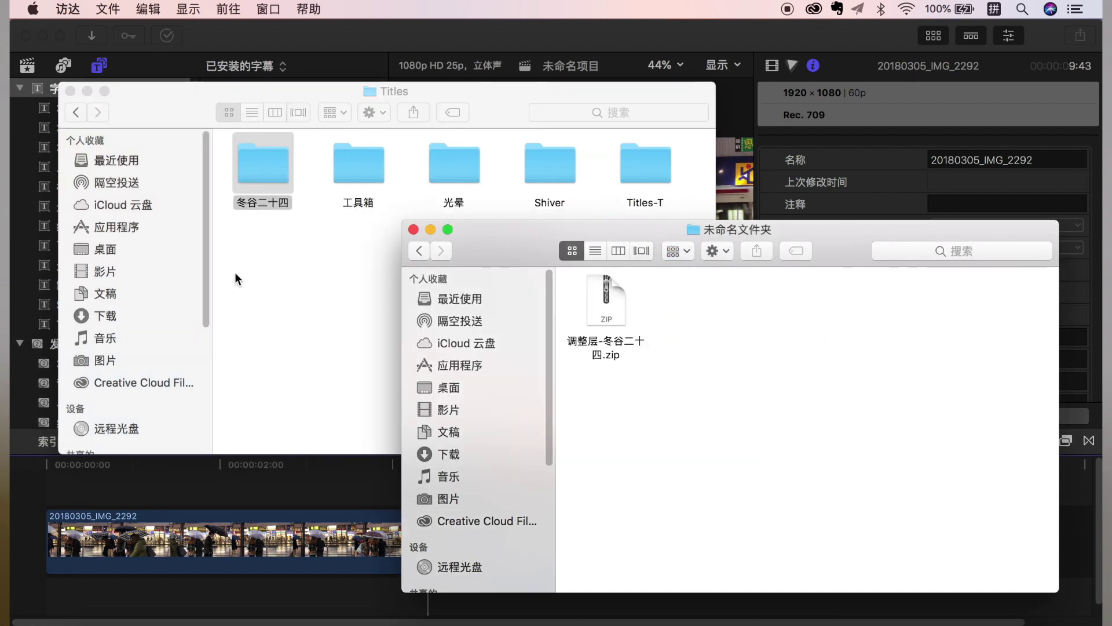
{"action": "key", "text": "super+alt+h"}
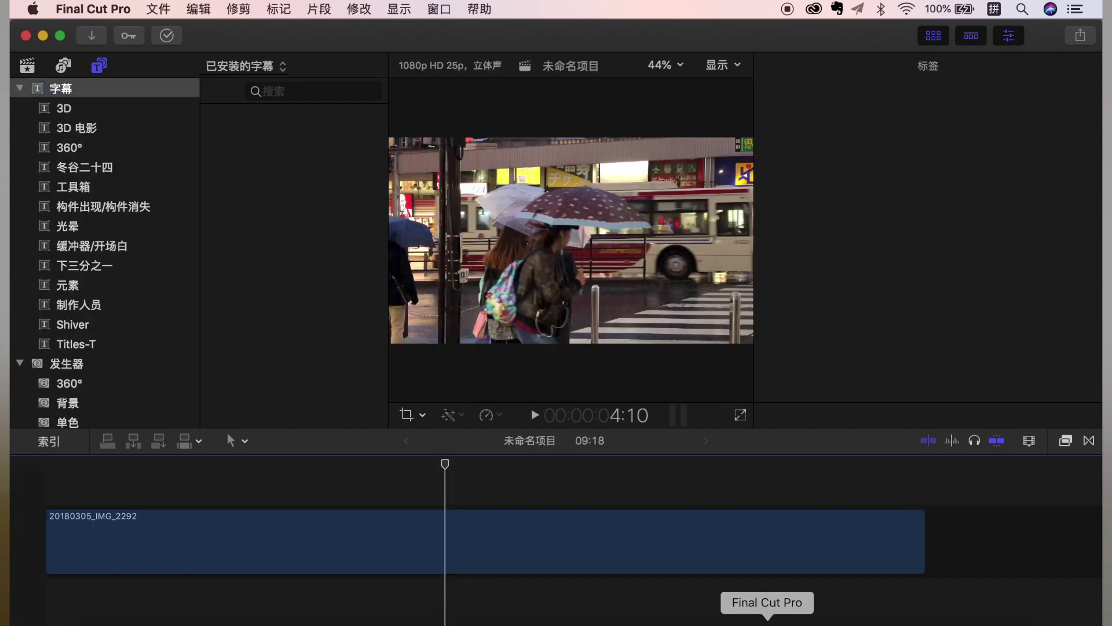
Place the 调整层 title from the 冬谷二十四 category above the rainy-street clip
{"action": "left_click", "coordinate": [102, 166]}
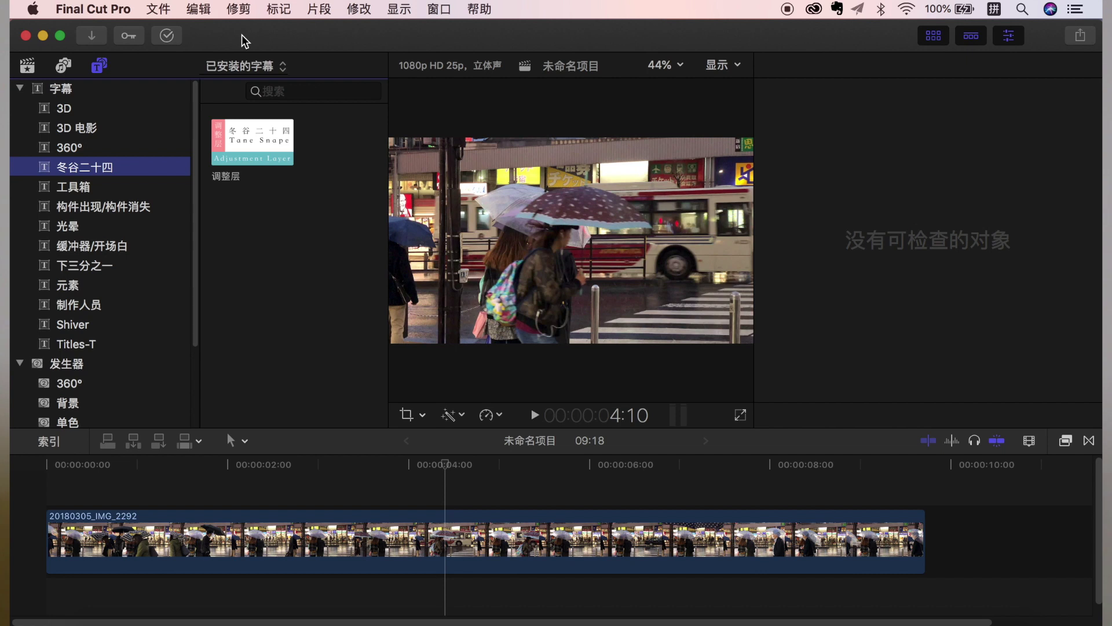
{"action": "left_click", "coordinate": [243, 149]}
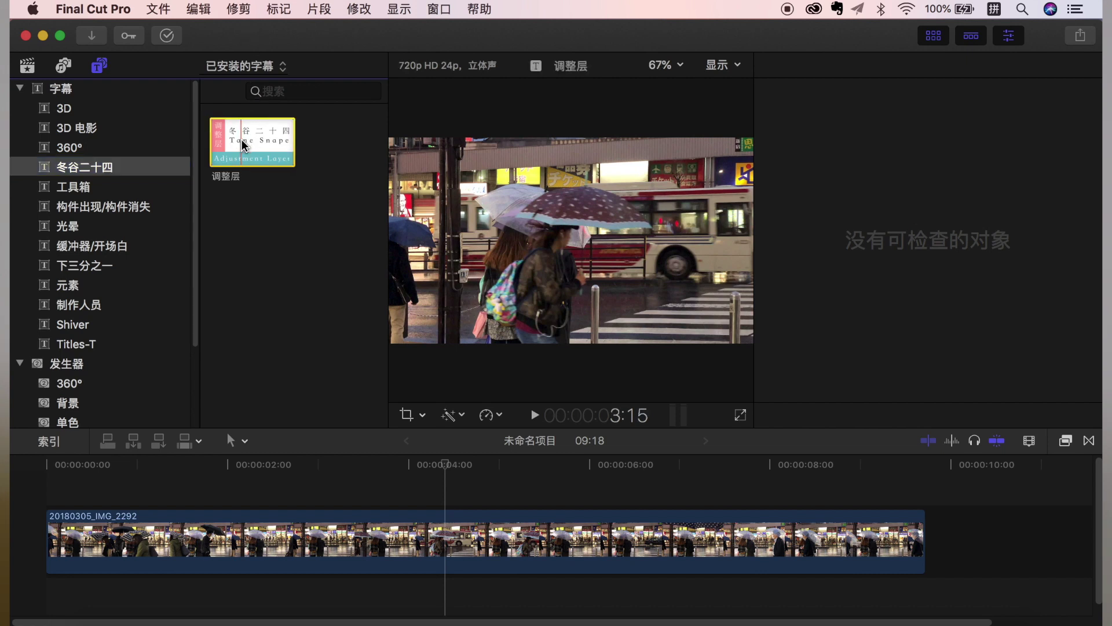
{"action": "left_click_drag", "start_coordinate": [243, 148], "coordinate": [36, 499]}
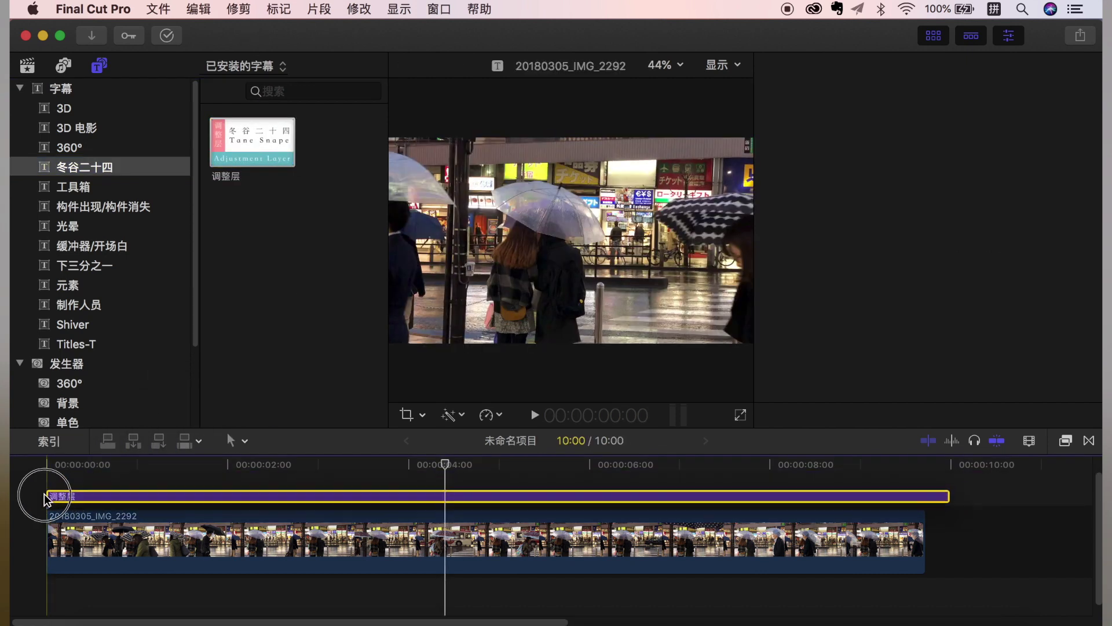
Trim the adjustment layer to end with the clip at 09:18, then select the street clip
{"action": "left_click_drag", "start_coordinate": [949, 497], "coordinate": [923, 499]}
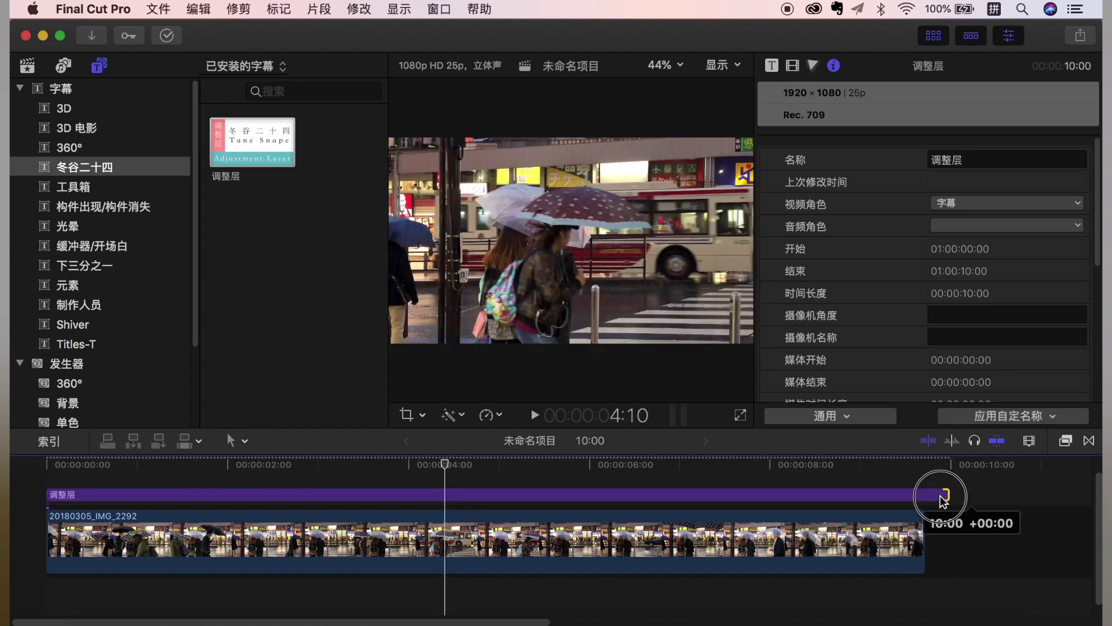
{"action": "left_click_drag", "start_coordinate": [538, 467], "coordinate": [360, 474]}
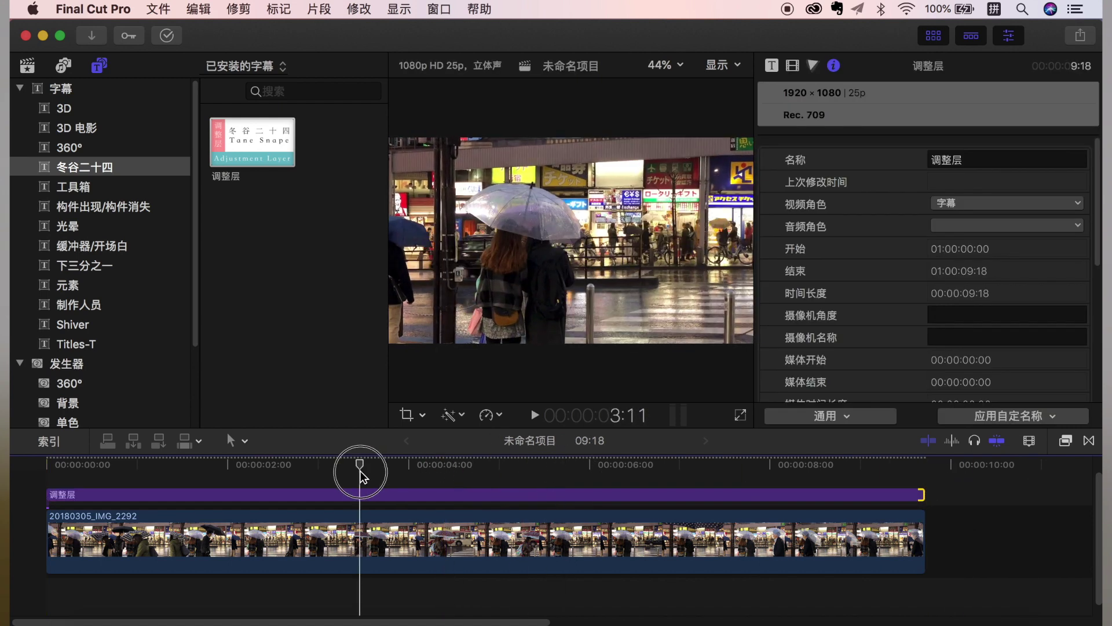
{"action": "left_click", "coordinate": [363, 497]}
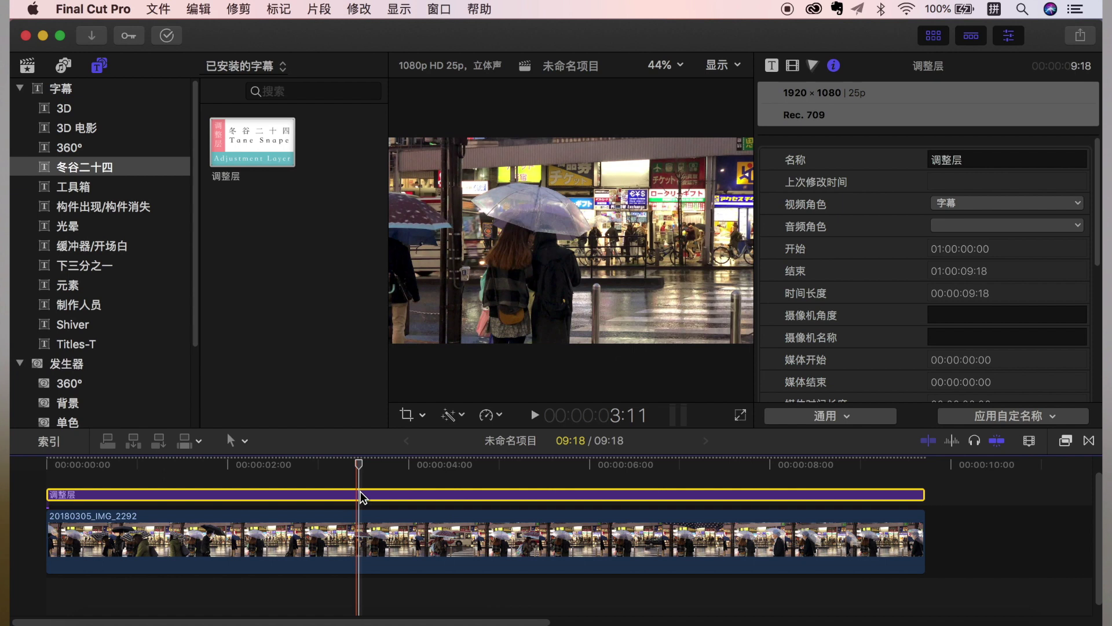
{"action": "left_click", "coordinate": [350, 533]}
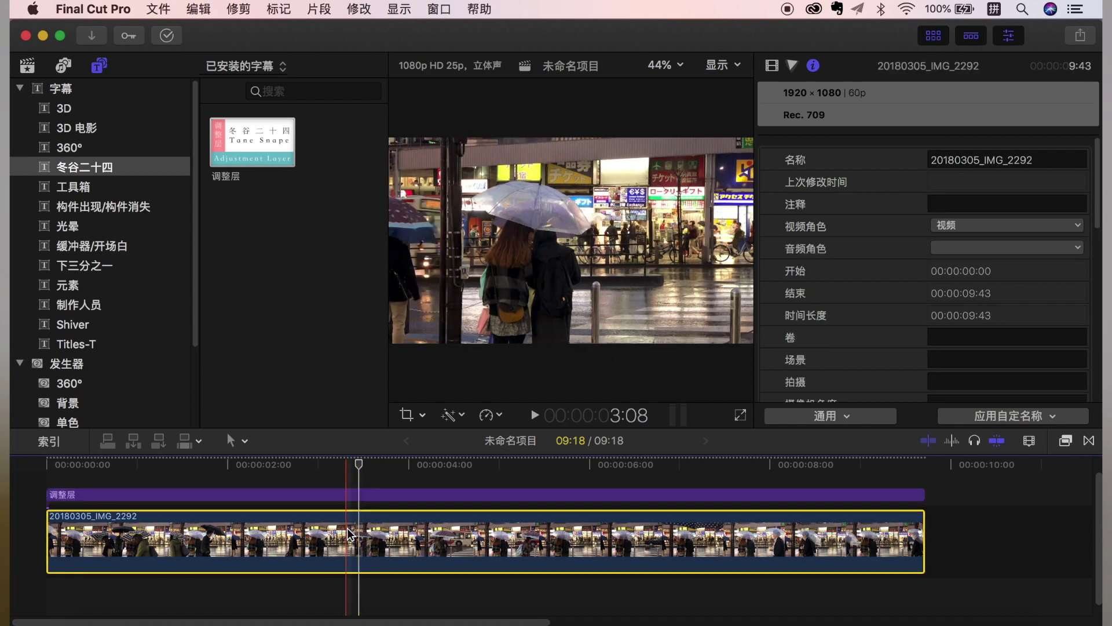
Scale the street clip to 51% and crop 401 px from the right and 322 px from the top
{"action": "left_click", "coordinate": [777, 65]}
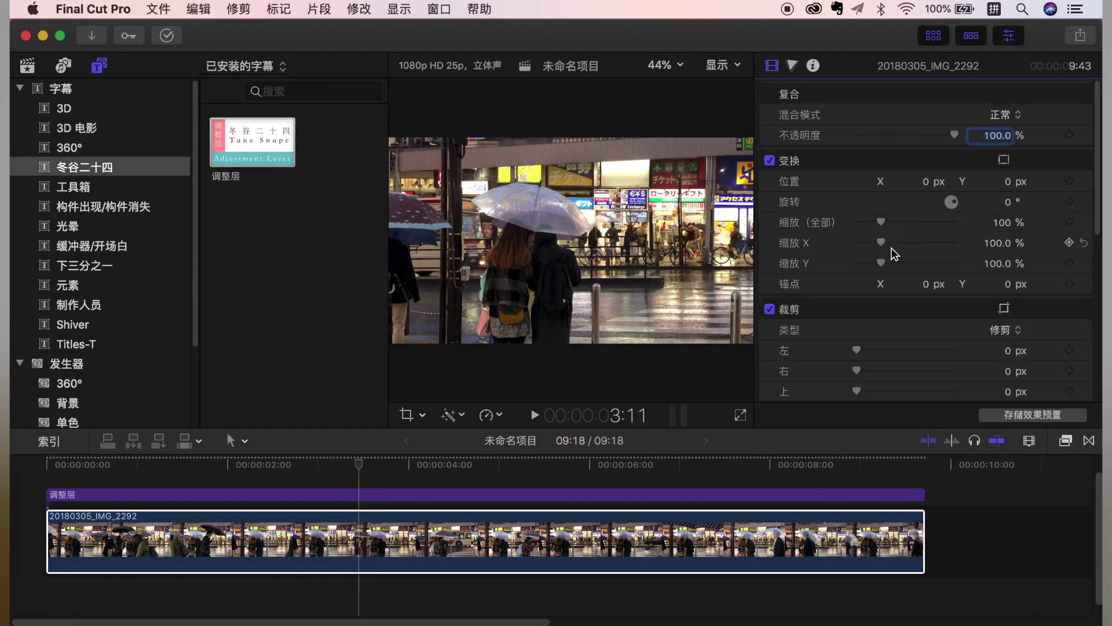
{"action": "left_click_drag", "start_coordinate": [881, 223], "coordinate": [869, 226]}
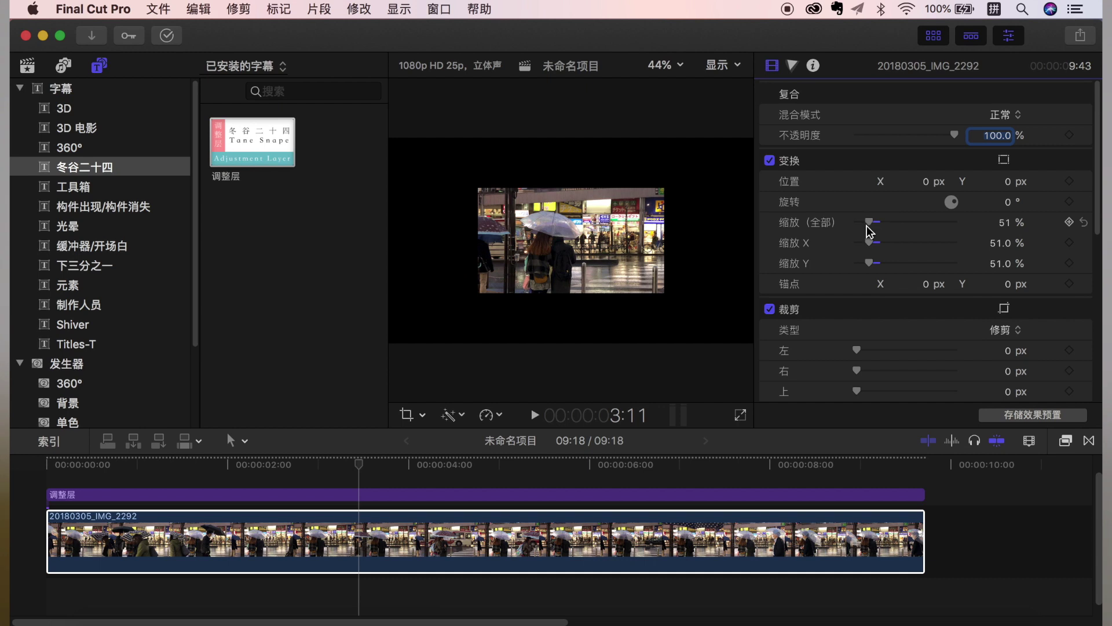
{"action": "scroll", "coordinate": [859, 347], "scroll_direction": "down", "scroll_amount": 3}
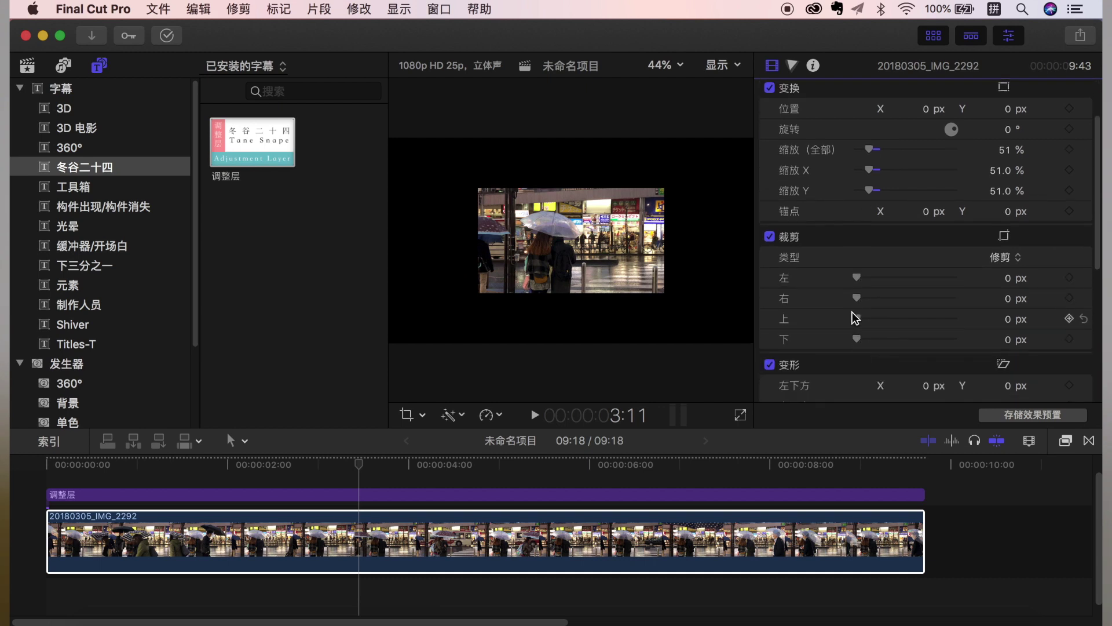
{"action": "mouse_move", "coordinate": [872, 302]}
{"action": "left_mouse_down"}
{"action": "mouse_move", "coordinate": [893, 298]}
{"action": "mouse_move", "coordinate": [885, 318]}
{"action": "left_mouse_up"}
{"action": "scroll", "coordinate": [886, 312], "scroll_direction": "up", "scroll_amount": 3}
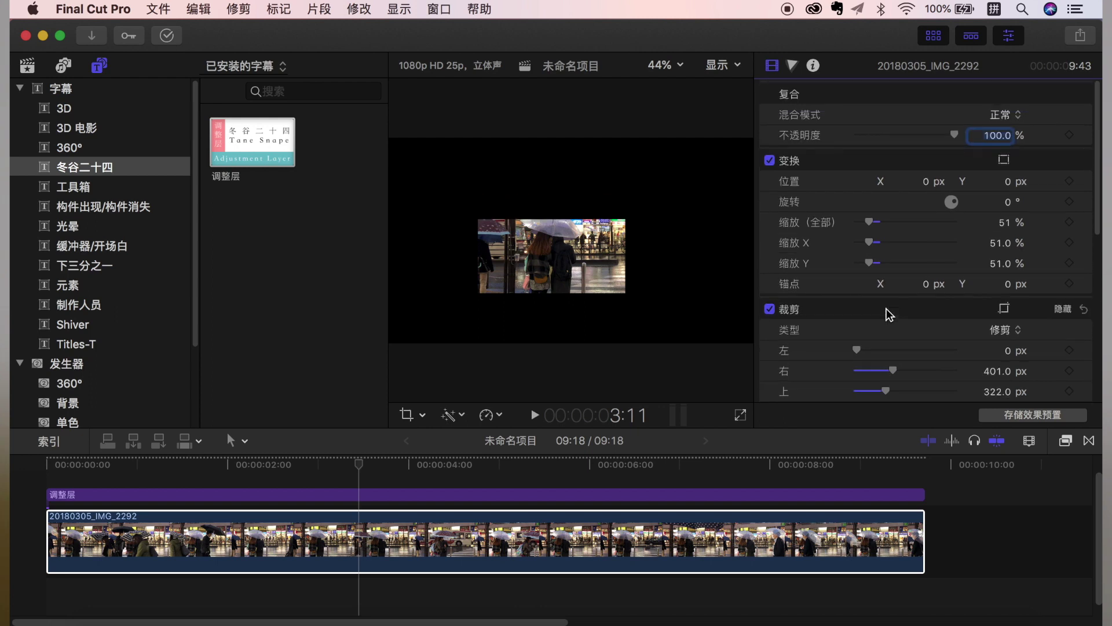
Skew the clip's lower-left corner by -67.3 px
{"action": "mouse_move", "coordinate": [929, 182]}
{"action": "left_mouse_down"}
{"action": "mouse_move", "coordinate": [892, 266]}
{"action": "mouse_move", "coordinate": [900, 243]}
{"action": "mouse_move", "coordinate": [912, 244]}
{"action": "left_mouse_up"}
{"action": "scroll", "coordinate": [842, 367], "scroll_direction": "down", "scroll_amount": 4}
{"action": "scroll", "coordinate": [842, 367], "scroll_direction": "down", "scroll_amount": 3}
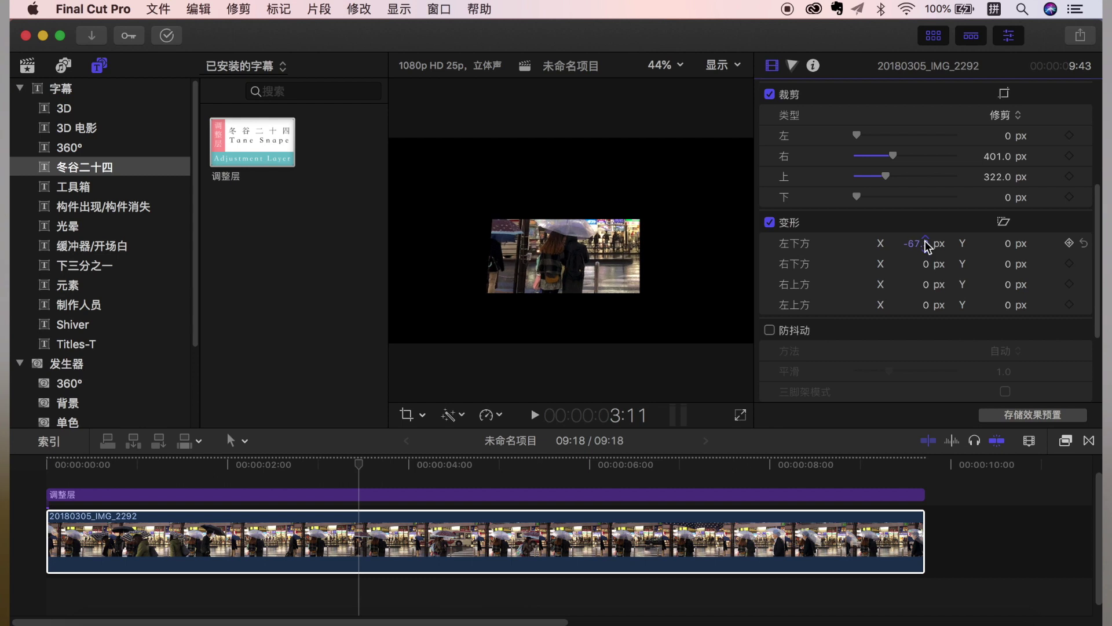
{"action": "left_click", "coordinate": [1065, 441]}
Apply the 超级 8 毫米 (Super 8mm) effect from the 风格化 category to the street clip
{"action": "left_click", "coordinate": [827, 525]}
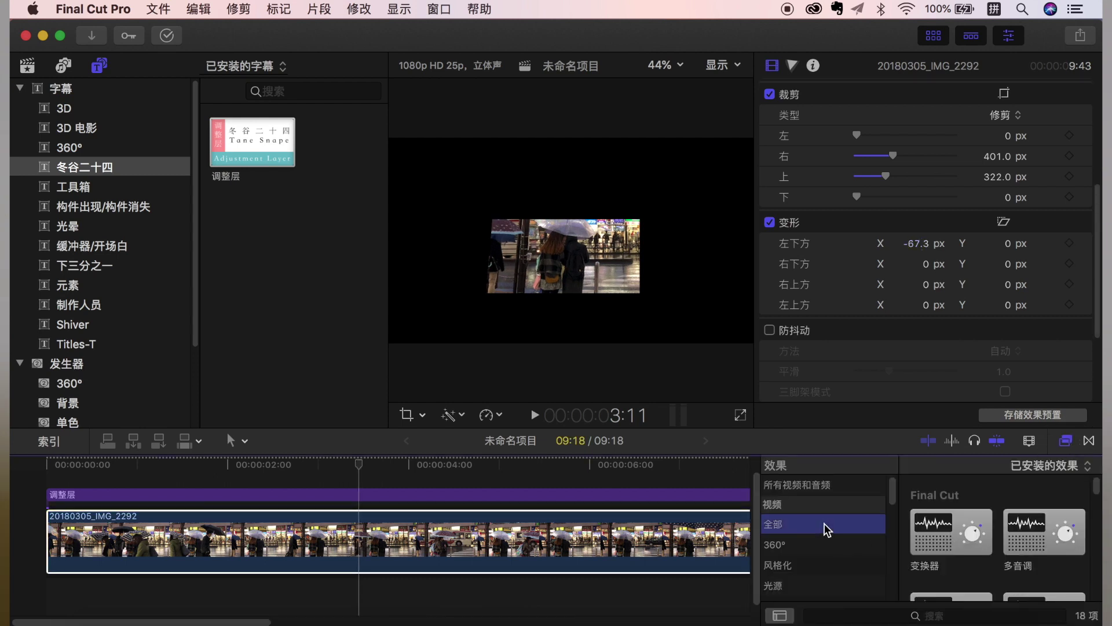
{"action": "left_click", "coordinate": [834, 545]}
{"action": "left_click", "coordinate": [836, 565]}
{"action": "left_click", "coordinate": [959, 515]}
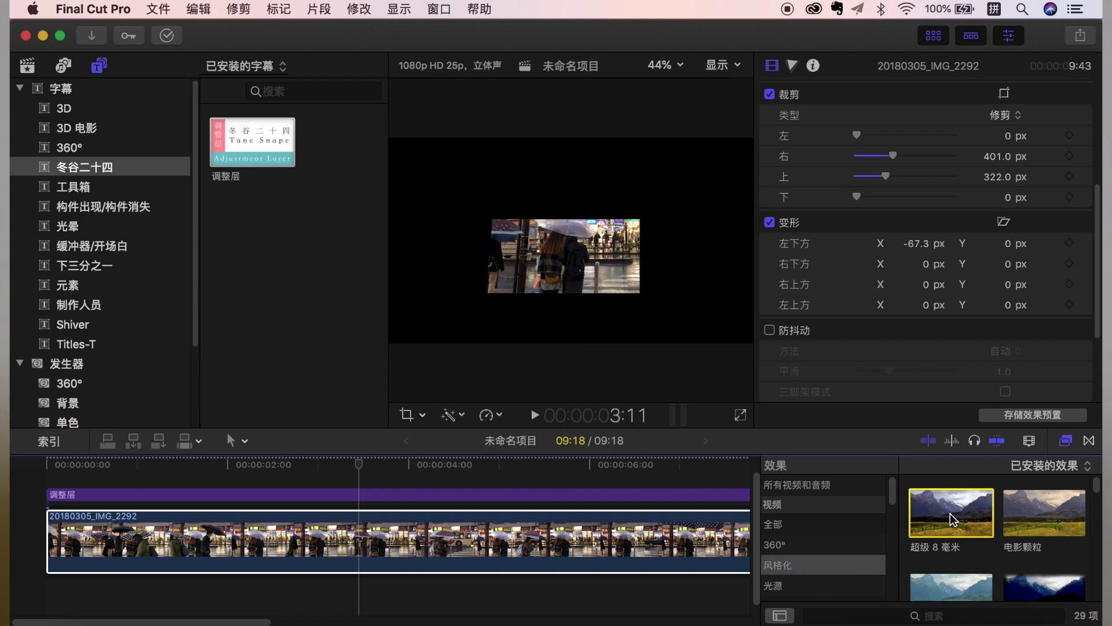
Reset the clip's corner skew, crop, position and scale back to the full frame
{"action": "scroll", "coordinate": [979, 213], "scroll_direction": "up", "scroll_amount": 3}
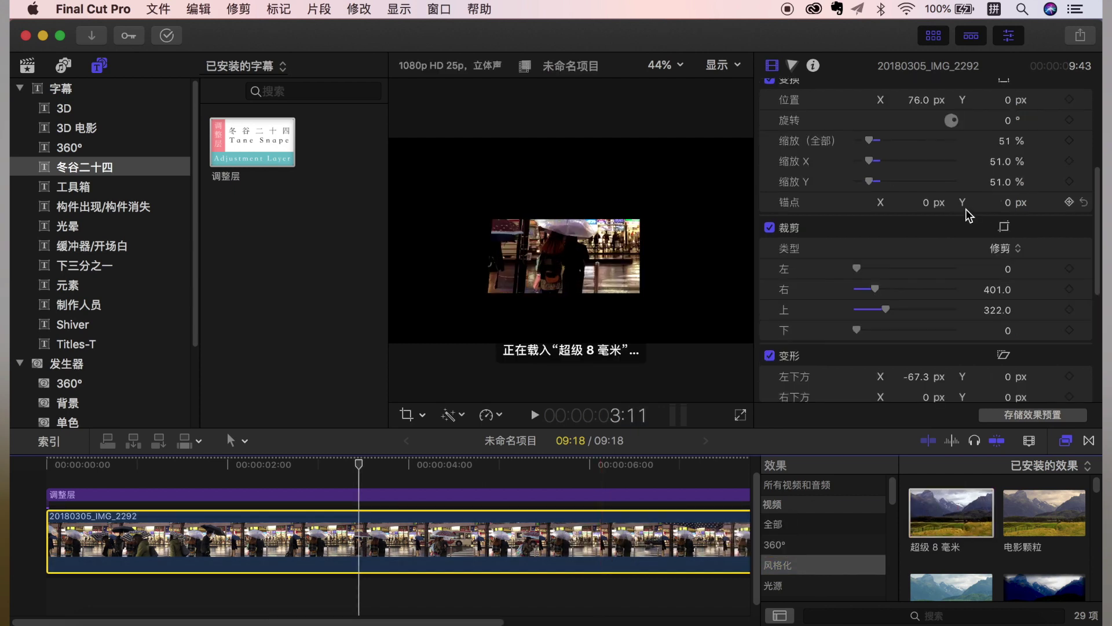
{"action": "scroll", "coordinate": [968, 212], "scroll_direction": "up", "scroll_amount": 5}
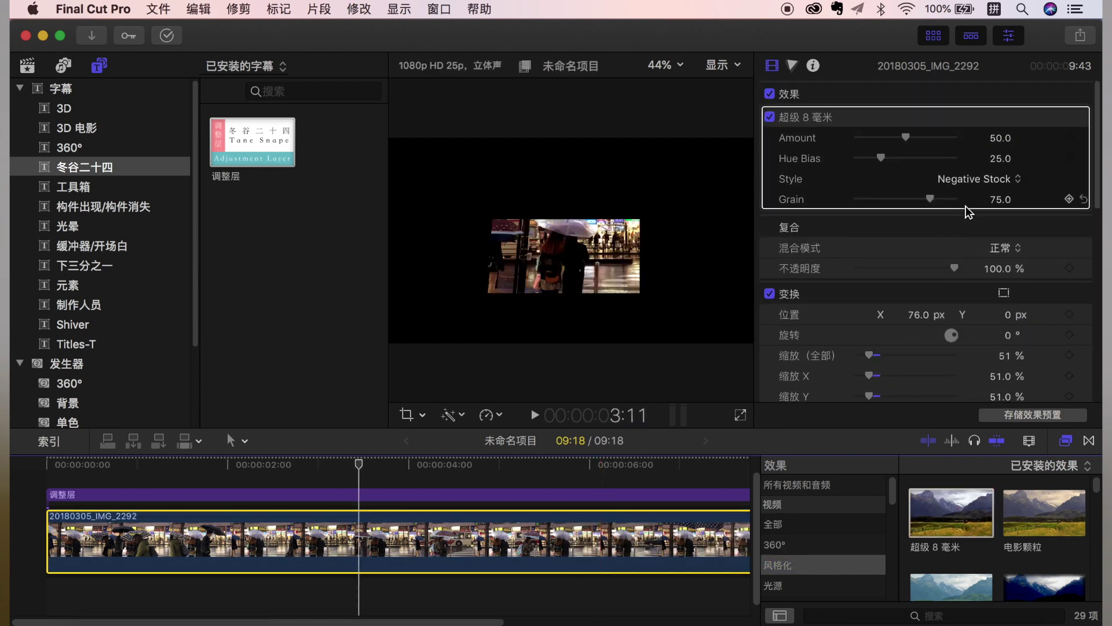
{"action": "scroll", "coordinate": [968, 211], "scroll_direction": "down", "scroll_amount": 5}
{"action": "scroll", "coordinate": [969, 211], "scroll_direction": "down", "scroll_amount": 3}
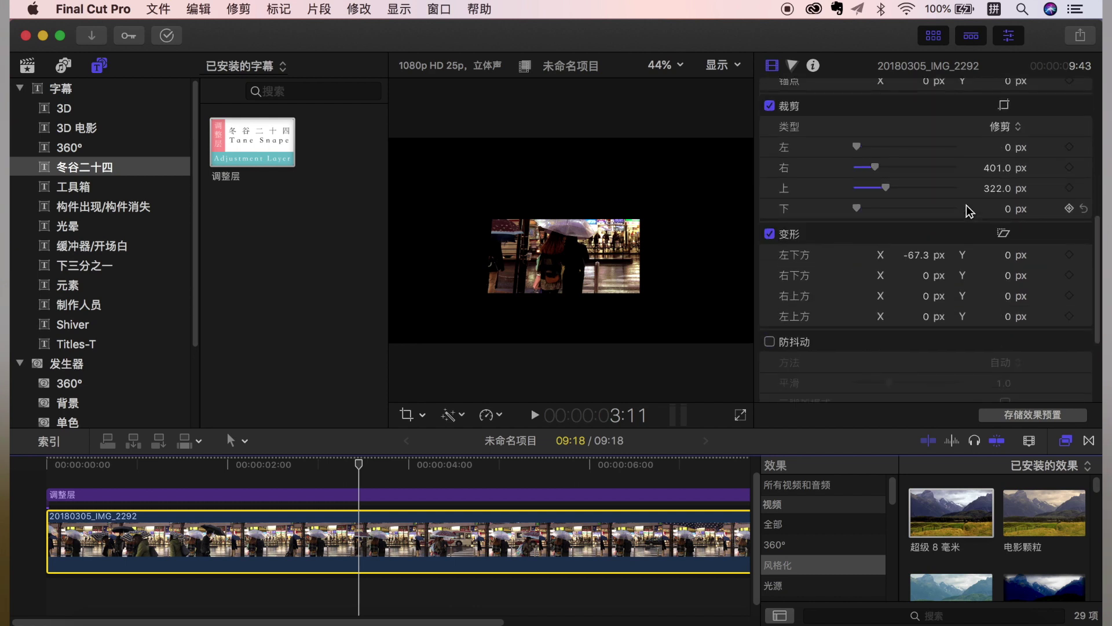
{"action": "left_click", "coordinate": [1084, 233]}
{"action": "scroll", "coordinate": [1083, 243], "scroll_direction": "up", "scroll_amount": 3}
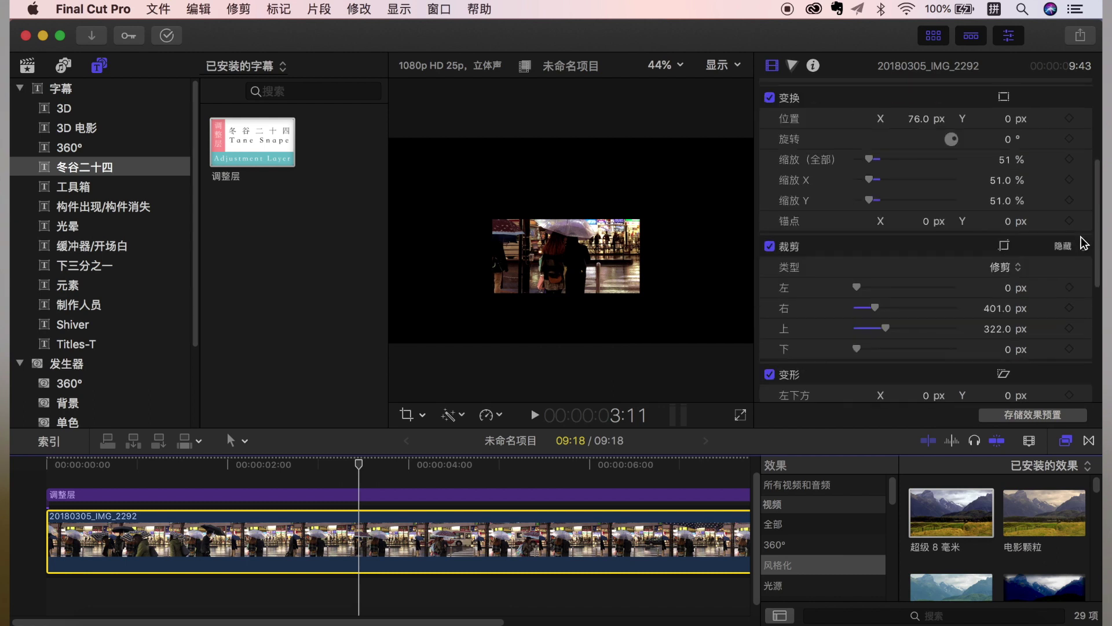
{"action": "left_click", "coordinate": [1083, 246]}
{"action": "scroll", "coordinate": [1085, 231], "scroll_direction": "up", "scroll_amount": 4}
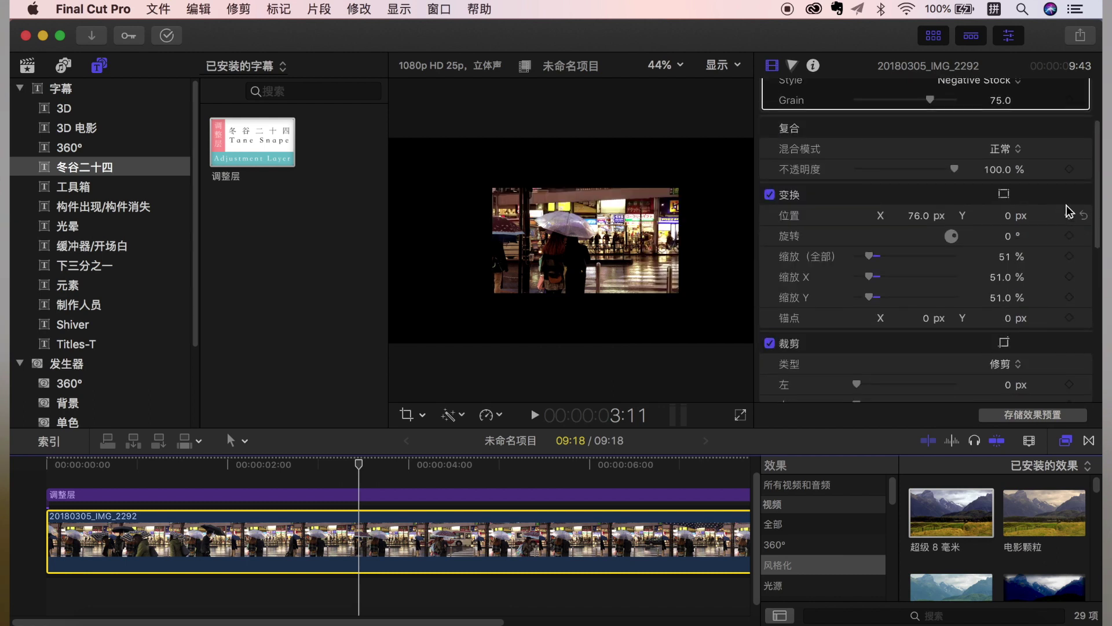
{"action": "left_click", "coordinate": [1082, 197]}
{"action": "scroll", "coordinate": [933, 194], "scroll_direction": "up", "scroll_amount": 2}
Delete the Super 8mm effect from the clip and hide the effects browser
{"action": "left_click", "coordinate": [891, 123]}
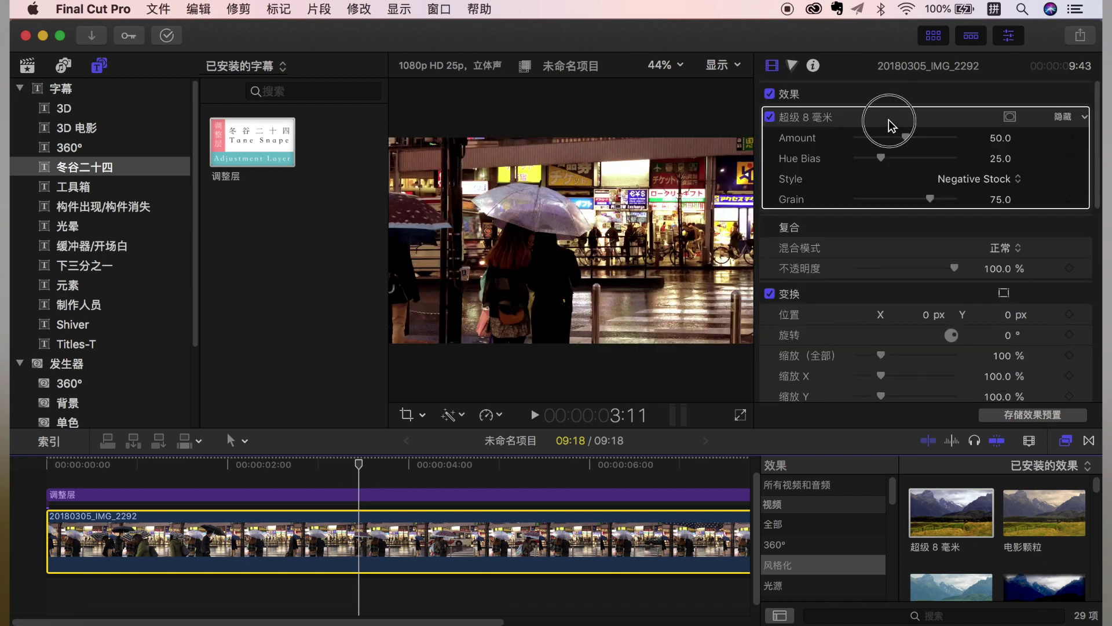
{"action": "key", "text": "Delete"}
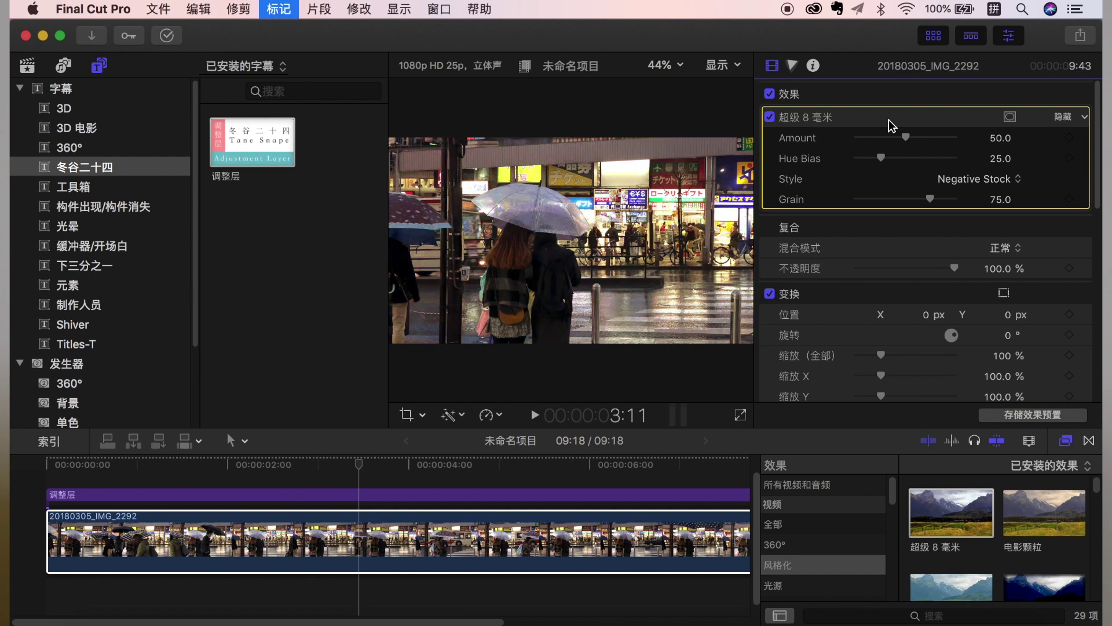
{"action": "left_click", "coordinate": [1060, 441]}
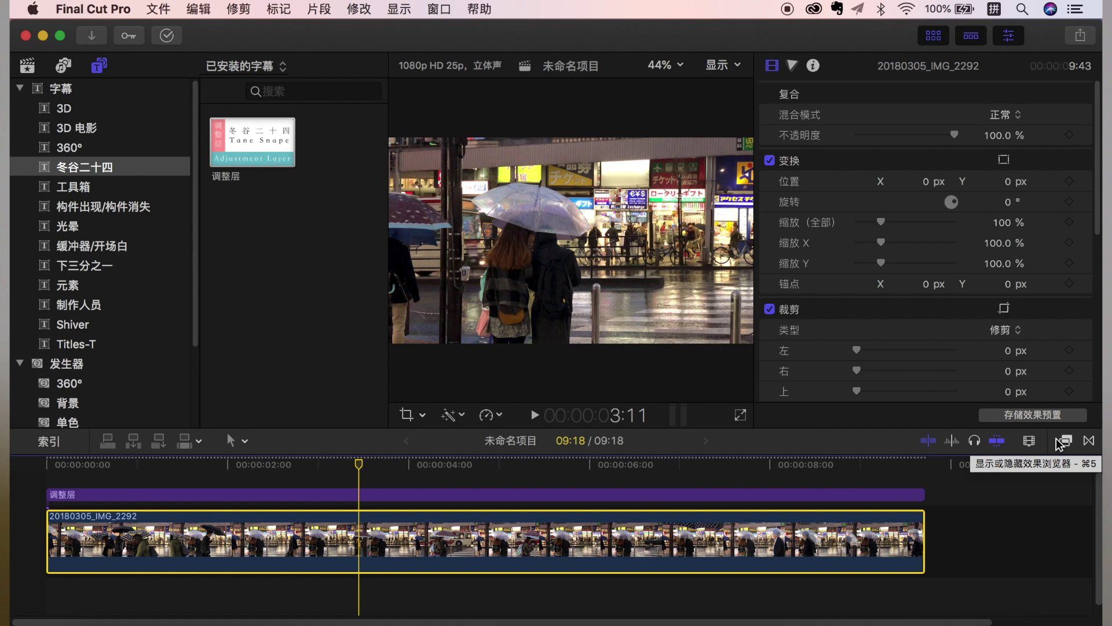
Set the adjustment layer to 45% scale, a 514 px left crop and a -205.3 px lower-left skew
{"action": "left_click", "coordinate": [360, 495]}
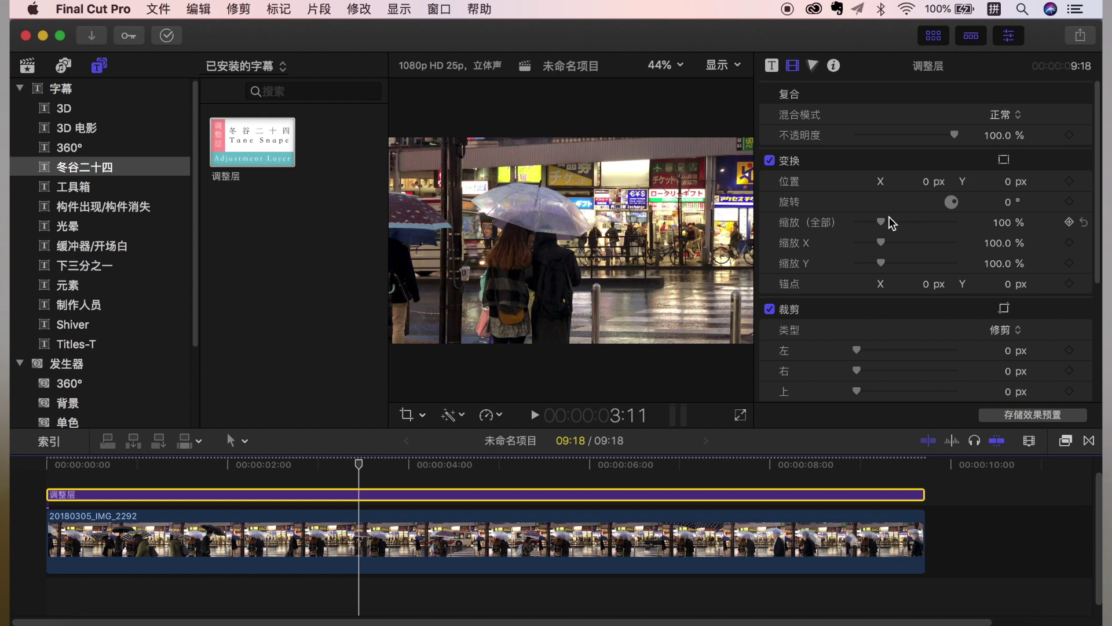
{"action": "left_click_drag", "start_coordinate": [883, 219], "coordinate": [871, 221]}
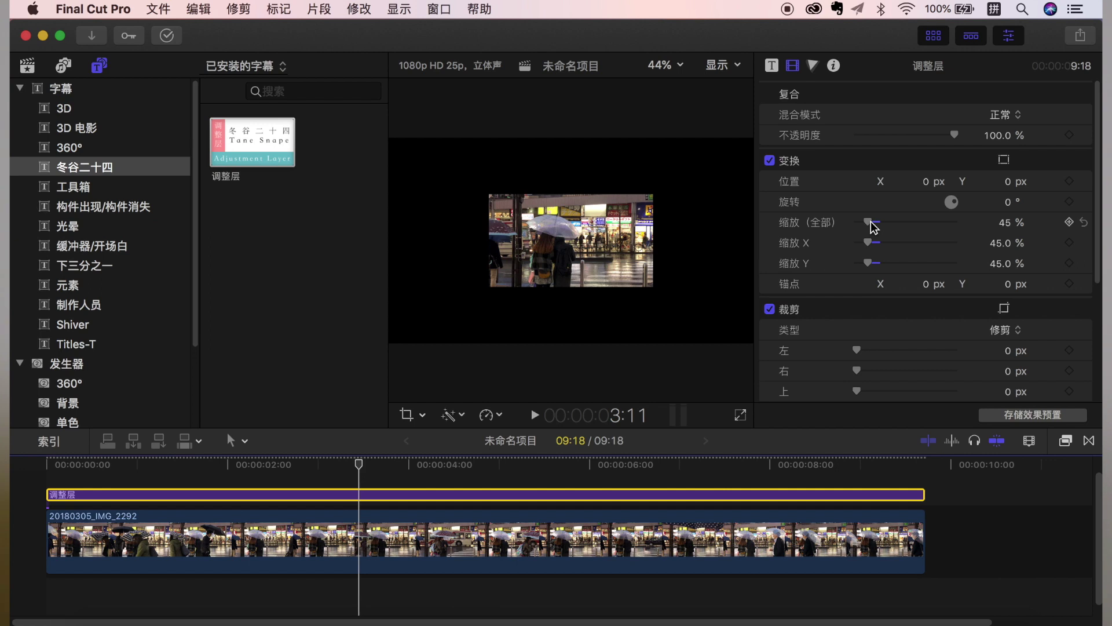
{"action": "scroll", "coordinate": [887, 261], "scroll_direction": "down", "scroll_amount": 3}
{"action": "left_click_drag", "start_coordinate": [856, 292], "coordinate": [902, 292]}
{"action": "scroll", "coordinate": [902, 314], "scroll_direction": "down", "scroll_amount": 4}
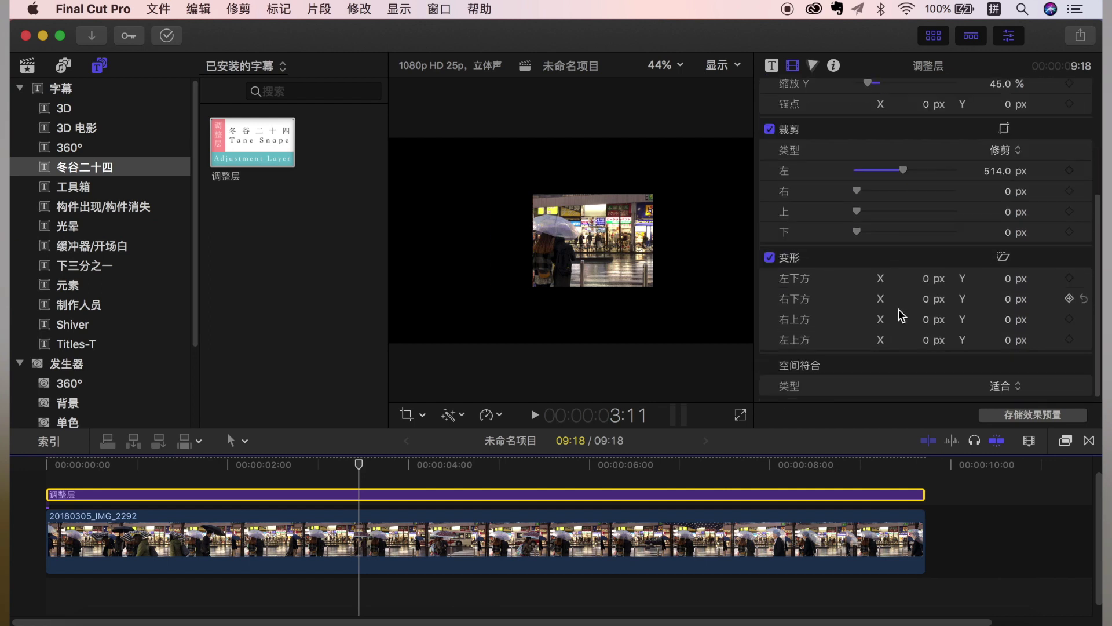
{"action": "left_click_drag", "start_coordinate": [997, 278], "coordinate": [996, 293]}
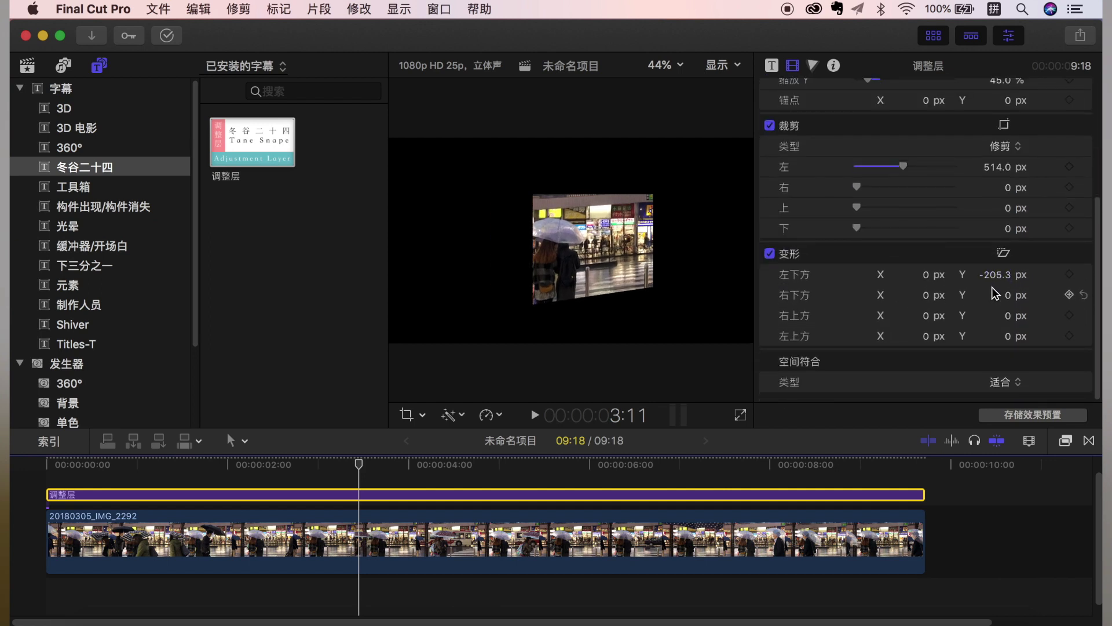
Apply the Super 8mm effect to the adjustment layer
{"action": "left_click", "coordinate": [1066, 440]}
{"action": "mouse_move", "coordinate": [951, 512]}
{"action": "left_mouse_down"}
{"action": "mouse_move", "coordinate": [825, 516]}
{"action": "mouse_move", "coordinate": [704, 496]}
{"action": "left_mouse_up"}
{"action": "left_click", "coordinate": [1069, 441]}
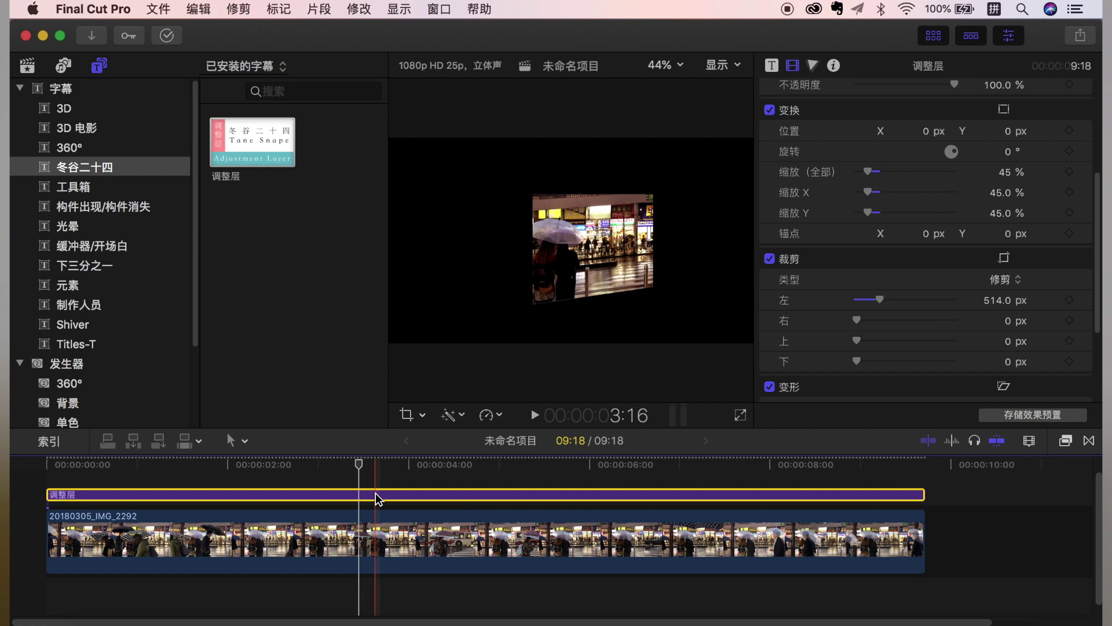
Toggle the adjustment layer off and on to compare, then delete it from the timeline
{"action": "left_click", "coordinate": [363, 541]}
{"action": "left_click", "coordinate": [377, 495]}
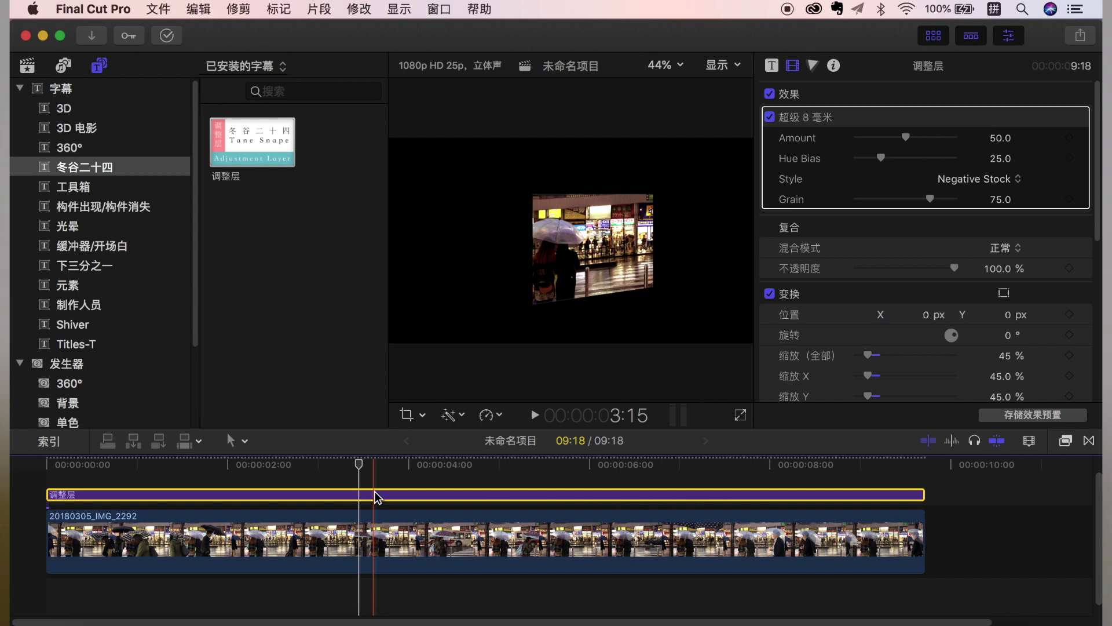
{"action": "key", "text": "v"}
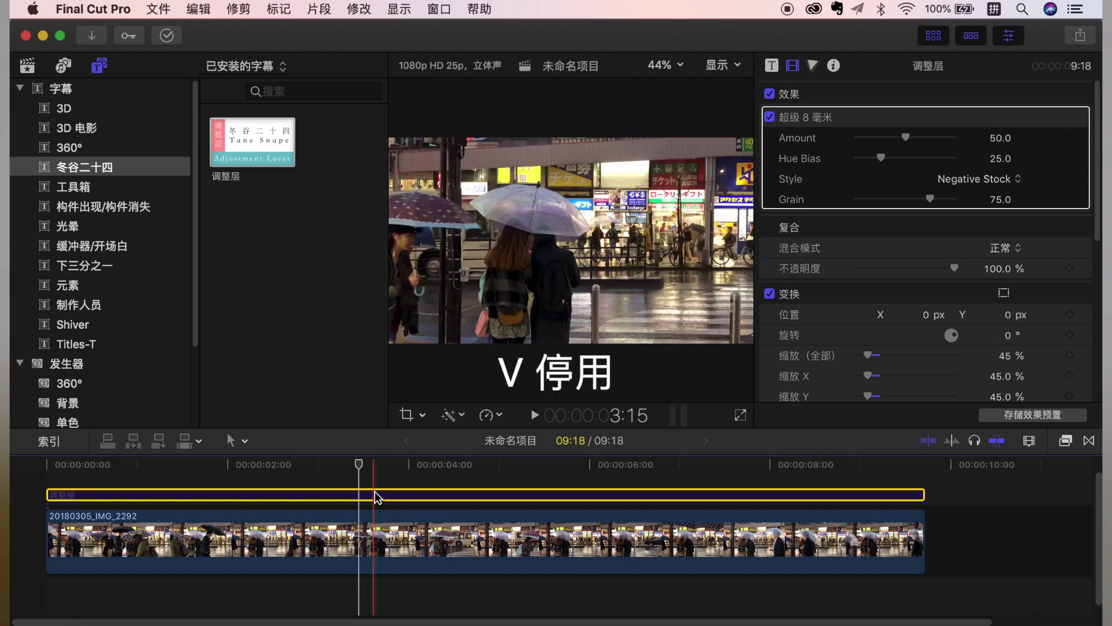
{"action": "key", "text": "v"}
{"action": "key", "text": "Delete"}
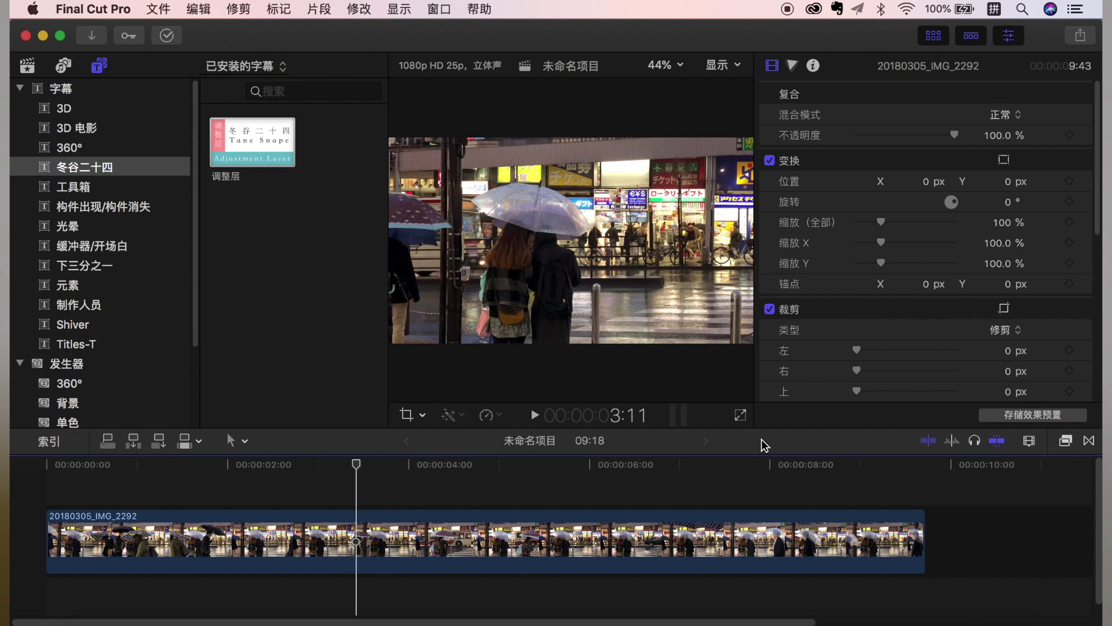
Add a new 调整层 adjustment layer over the clip and push its Master colour wheel toward magenta
{"action": "left_click_drag", "start_coordinate": [253, 142], "coordinate": [83, 493]}
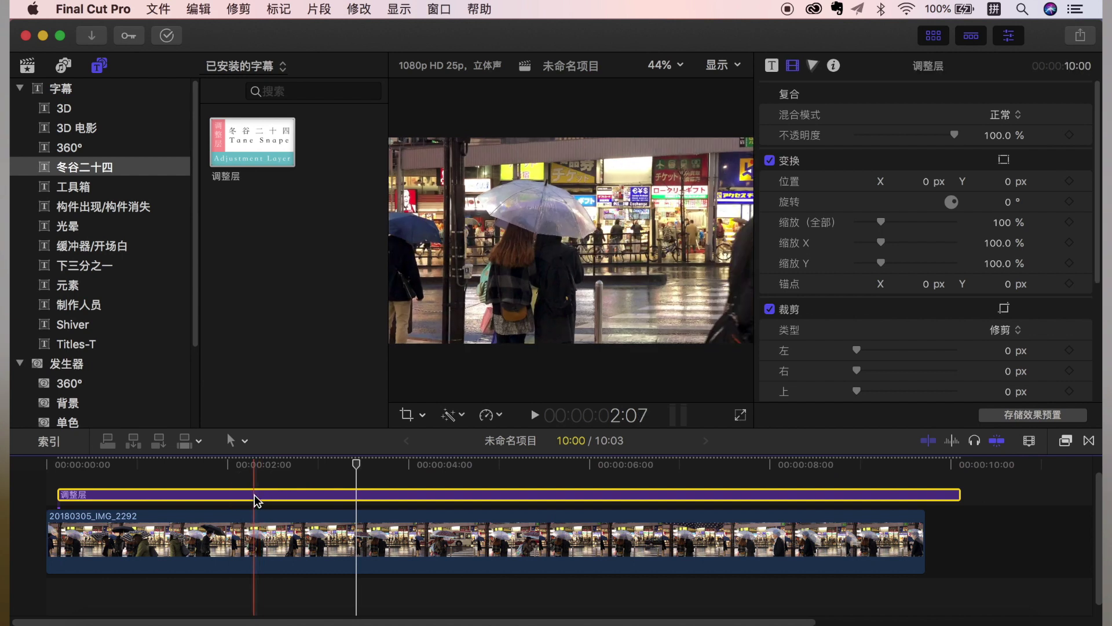
{"action": "left_click", "coordinate": [818, 70]}
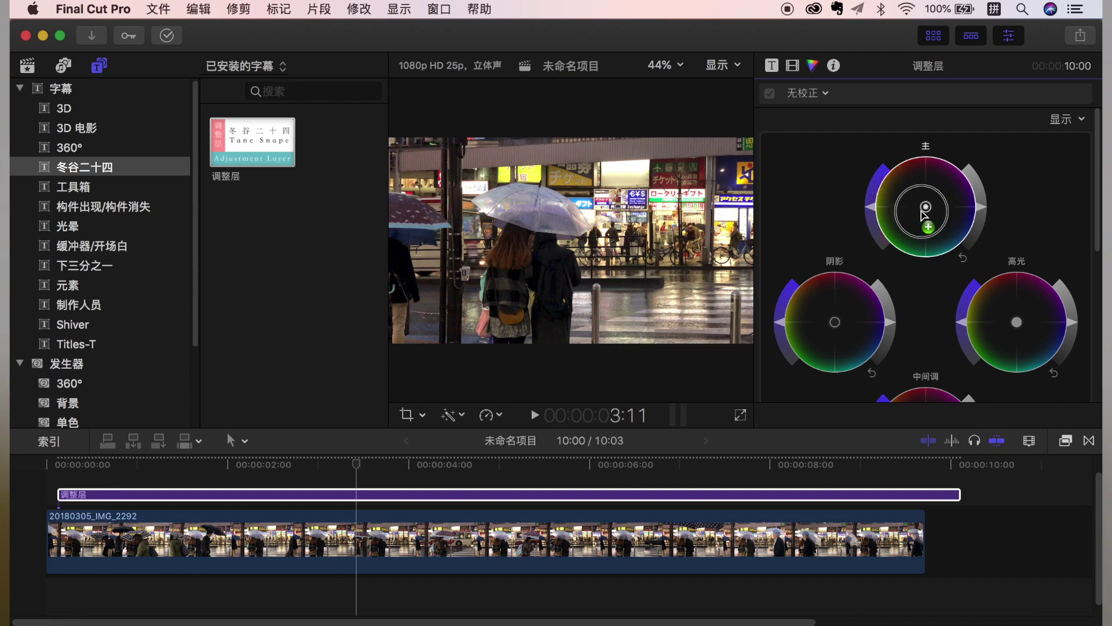
{"action": "left_click_drag", "start_coordinate": [925, 168], "coordinate": [922, 139]}
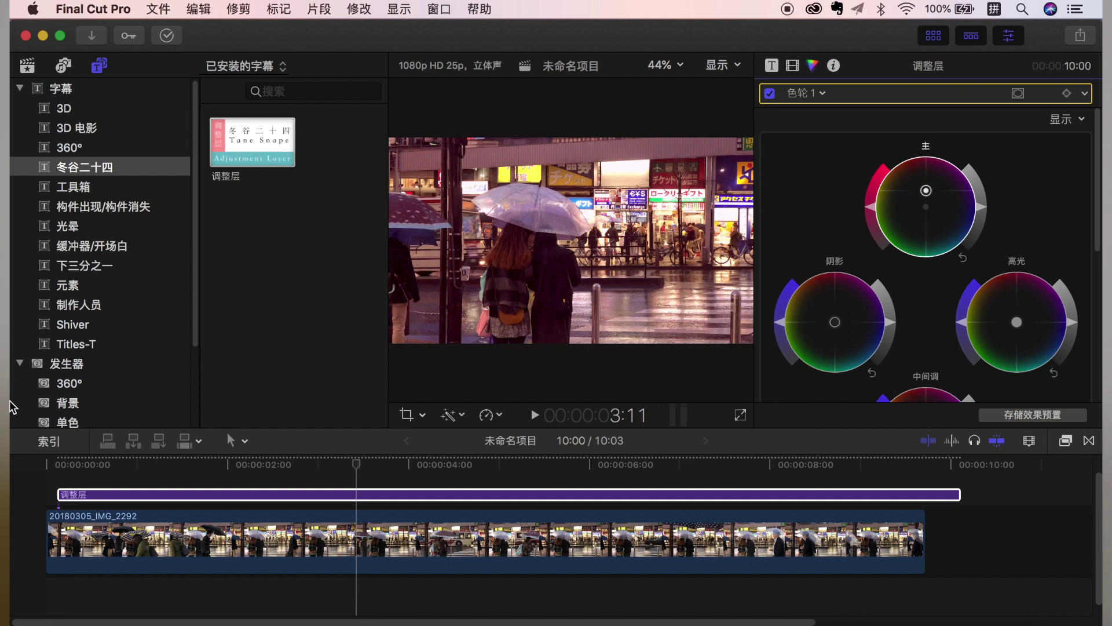
{"action": "left_click", "coordinate": [58, 495]}
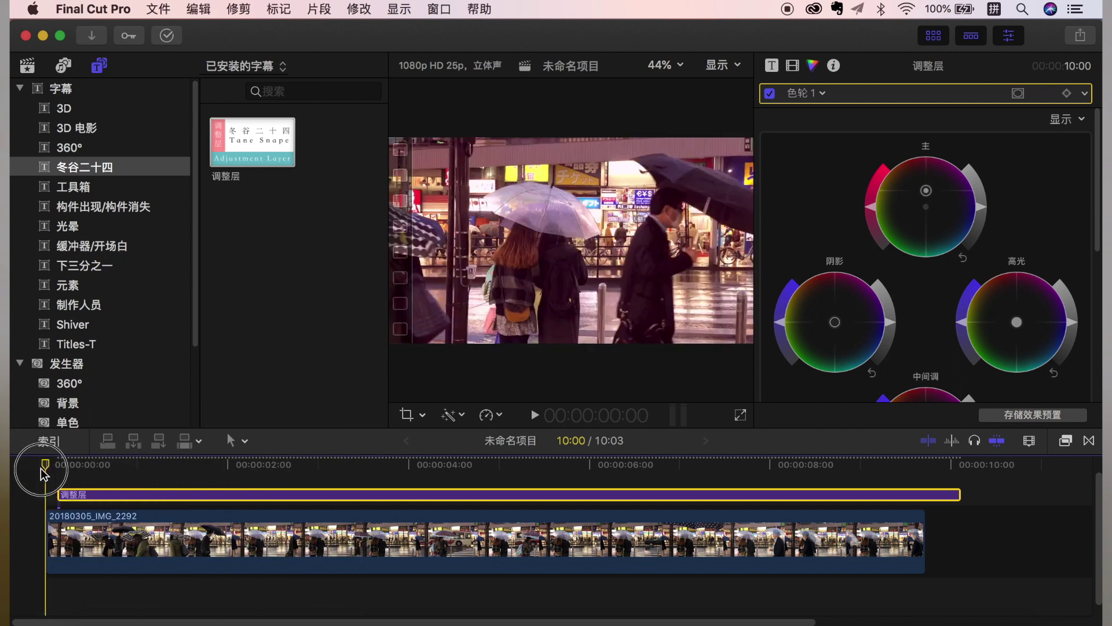
Shift the adjustment layer to start with the clip and trim its end to 09:18
{"action": "left_click", "coordinate": [43, 474]}
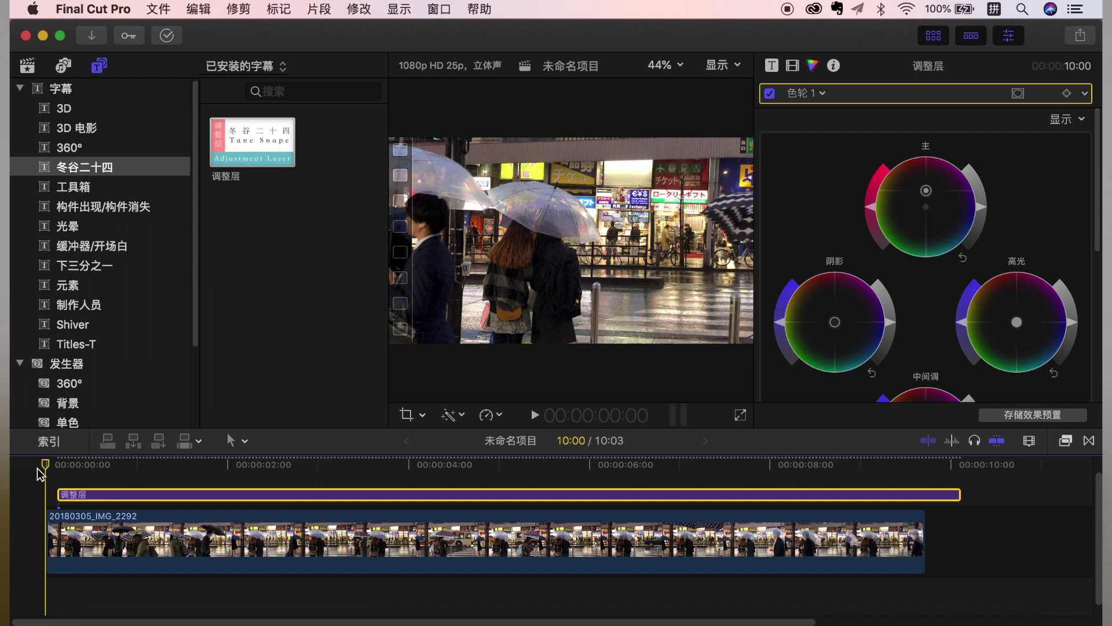
{"action": "left_click_drag", "start_coordinate": [43, 468], "coordinate": [164, 468]}
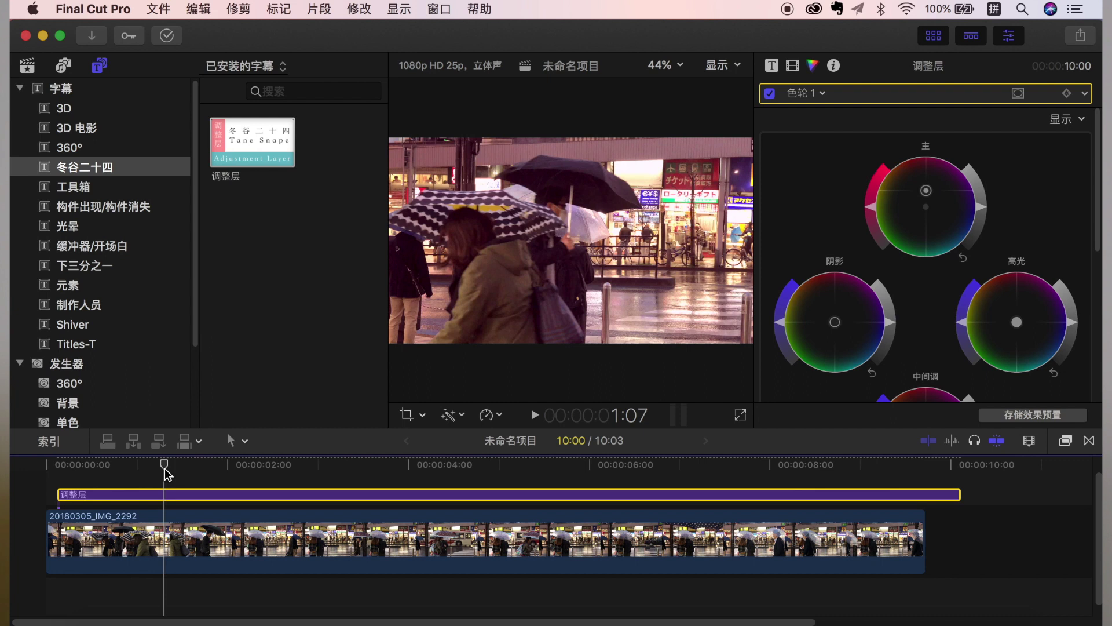
{"action": "left_click_drag", "start_coordinate": [149, 495], "coordinate": [129, 497]}
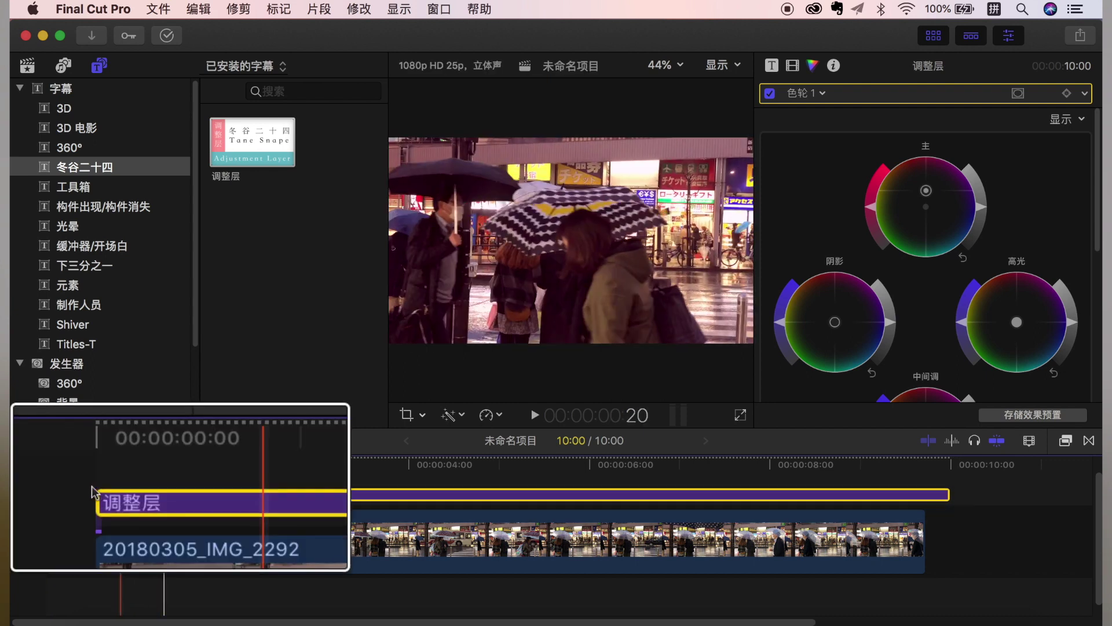
{"action": "left_click_drag", "start_coordinate": [949, 495], "coordinate": [924, 497]}
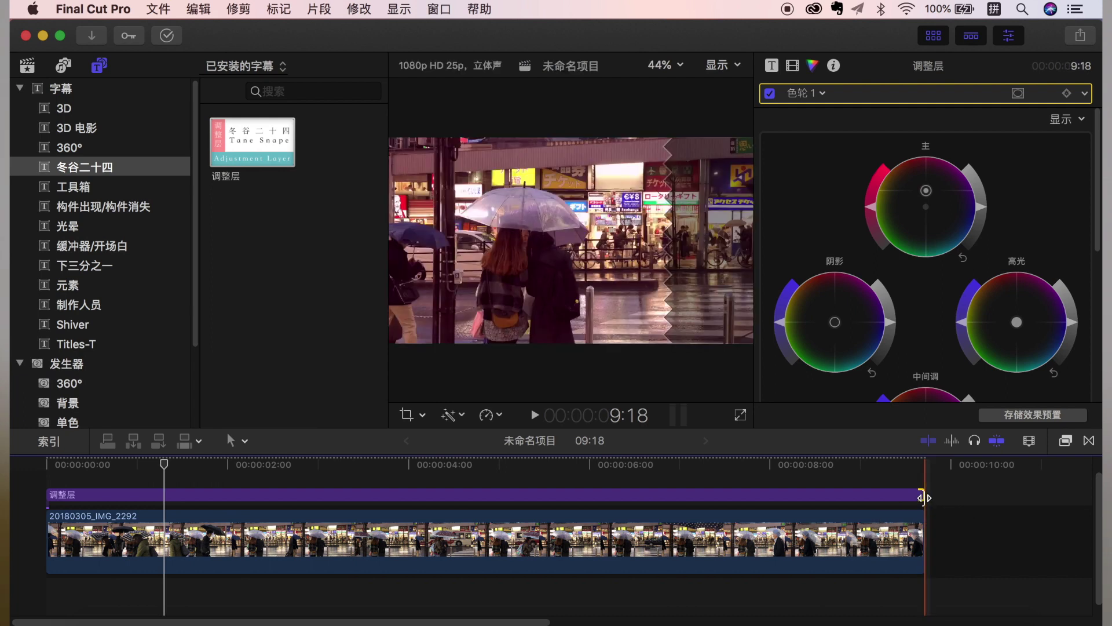
{"action": "left_click", "coordinate": [792, 65]}
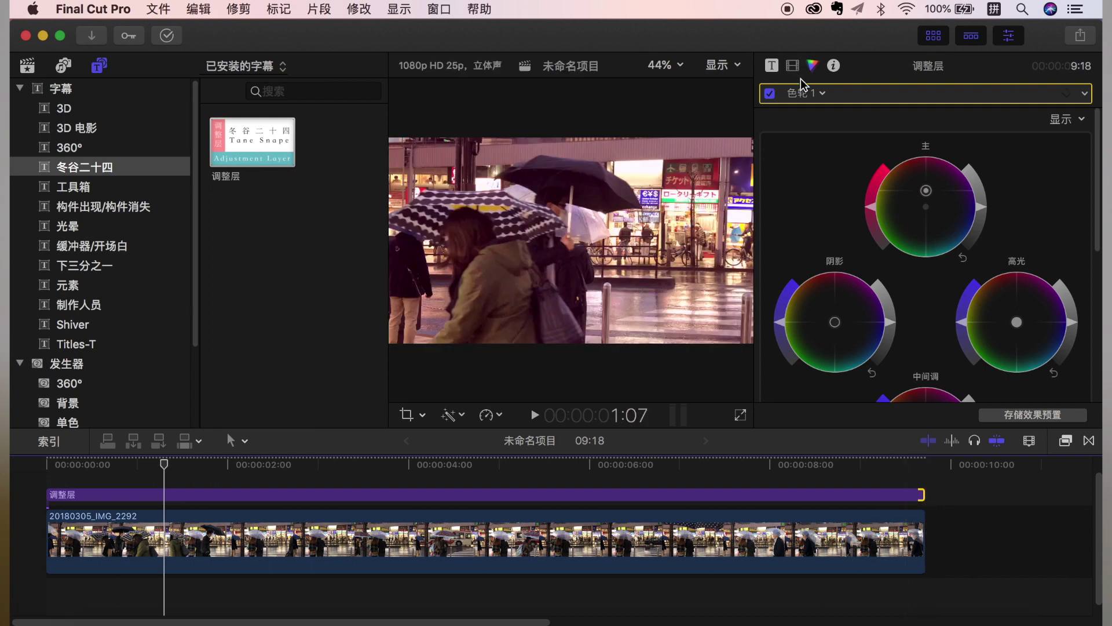
Keyframe the adjustment layer's Scale from 100% at 0:22 to 172.36% at 2:15
{"action": "scroll", "coordinate": [847, 120], "scroll_direction": "down", "scroll_amount": 2}
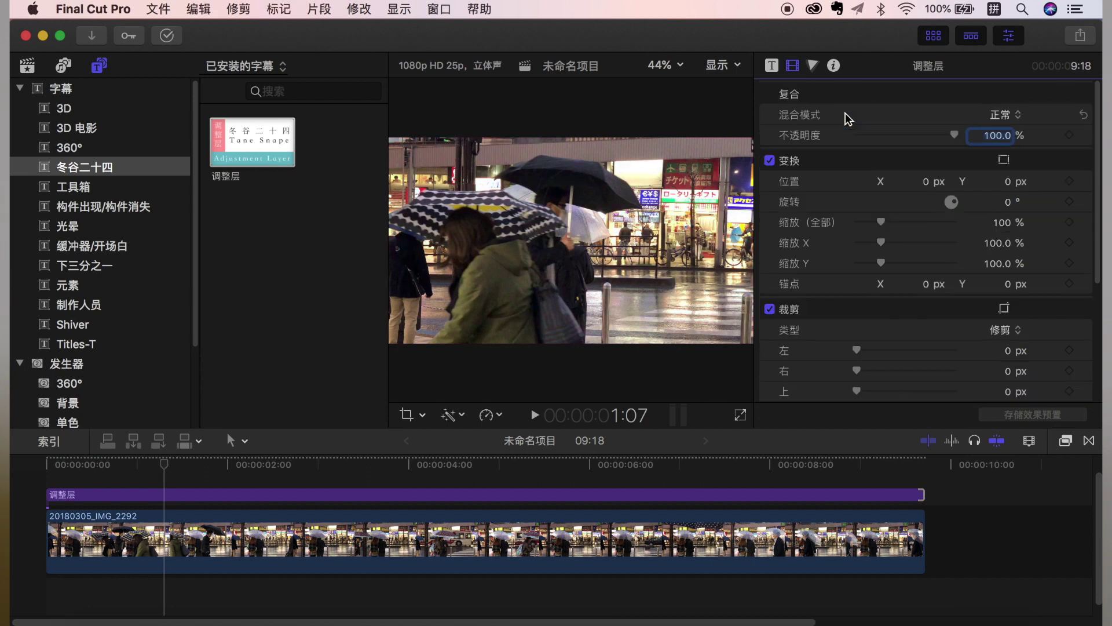
{"action": "left_click_drag", "start_coordinate": [164, 465], "coordinate": [136, 482]}
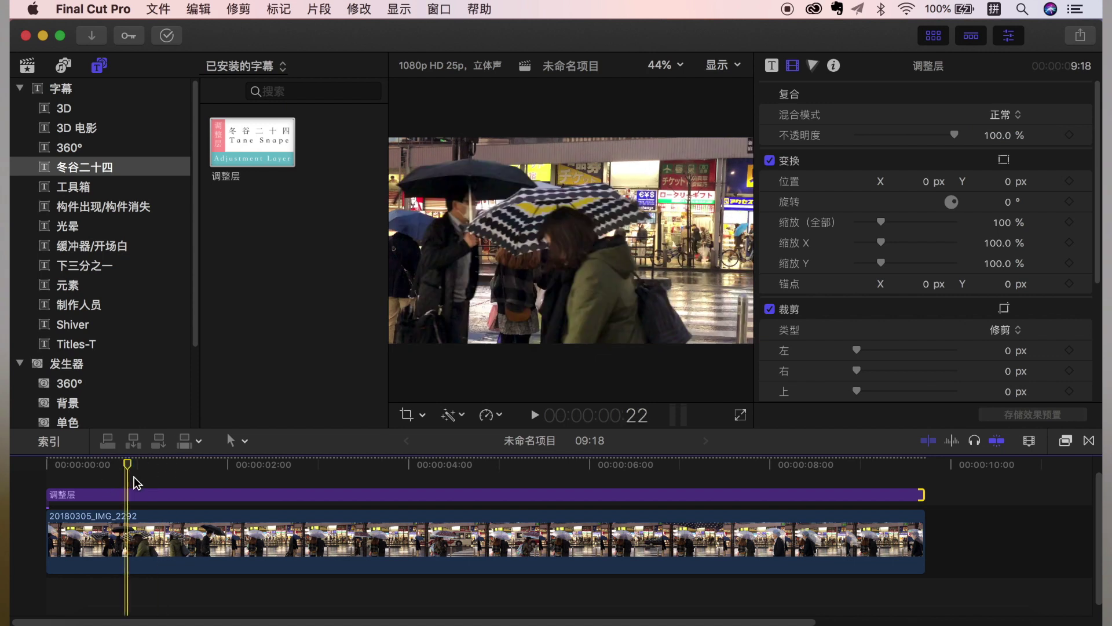
{"action": "left_click", "coordinate": [135, 495]}
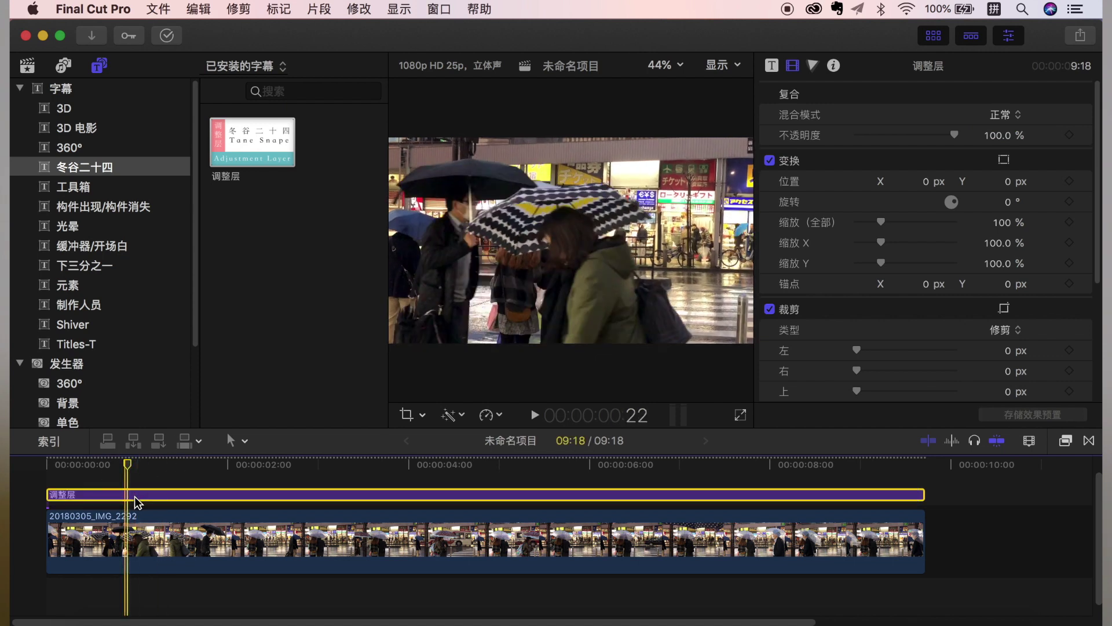
{"action": "left_click", "coordinate": [1072, 225]}
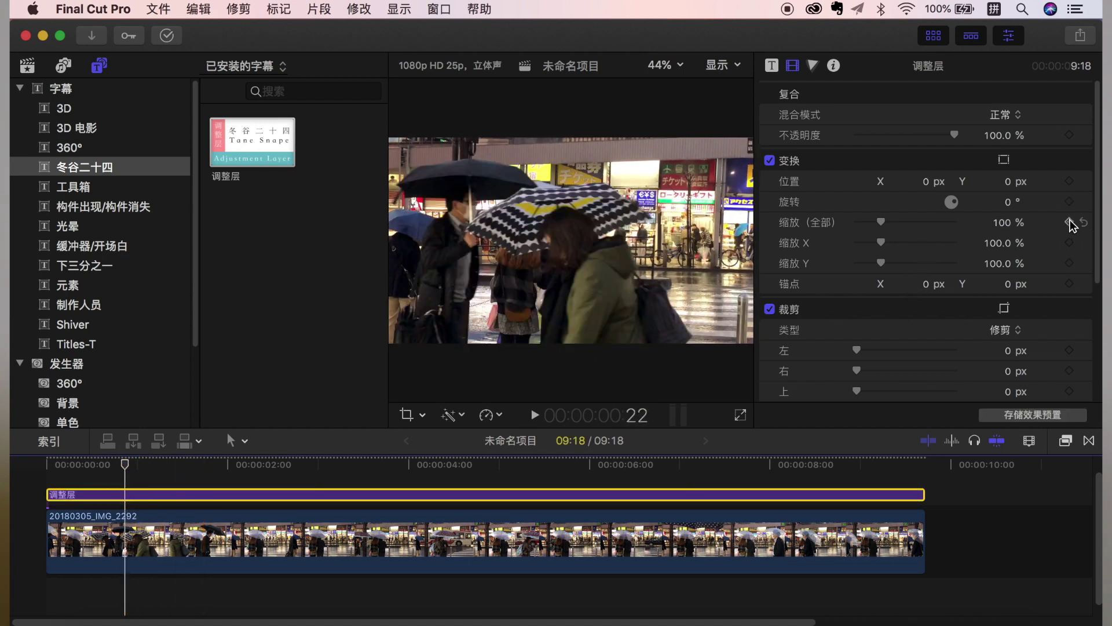
{"action": "left_click_drag", "start_coordinate": [132, 463], "coordinate": [284, 467]}
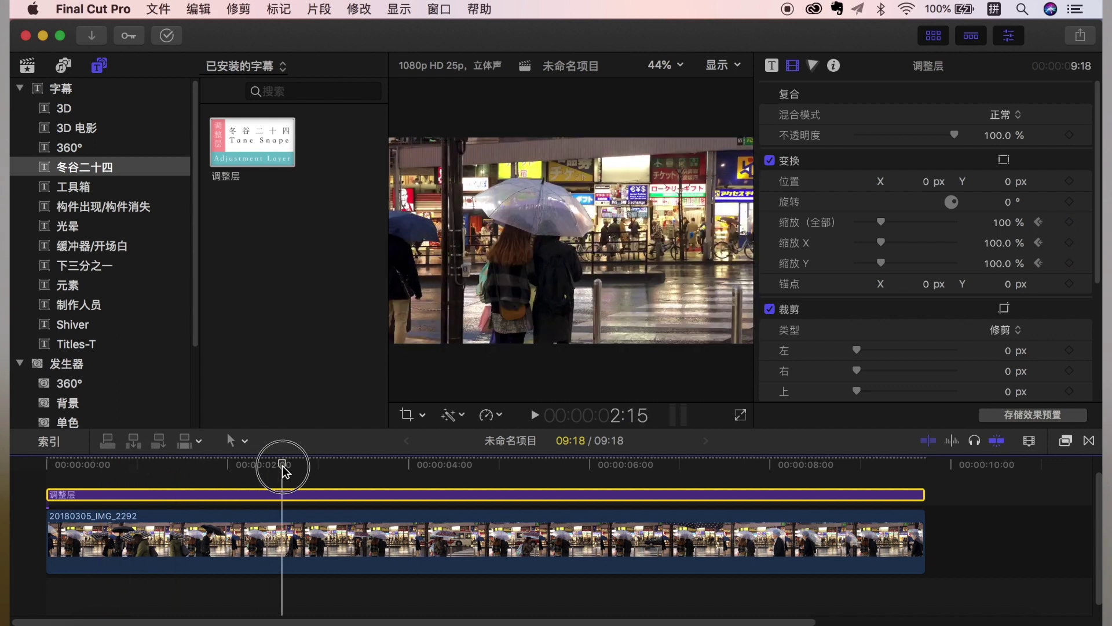
{"action": "left_click_drag", "start_coordinate": [882, 224], "coordinate": [899, 223]}
{"action": "left_click_drag", "start_coordinate": [282, 476], "coordinate": [32, 474]}
Preview the zoom from the start, then disable the adjustment layer with V to compare
{"action": "key", "text": "space"}
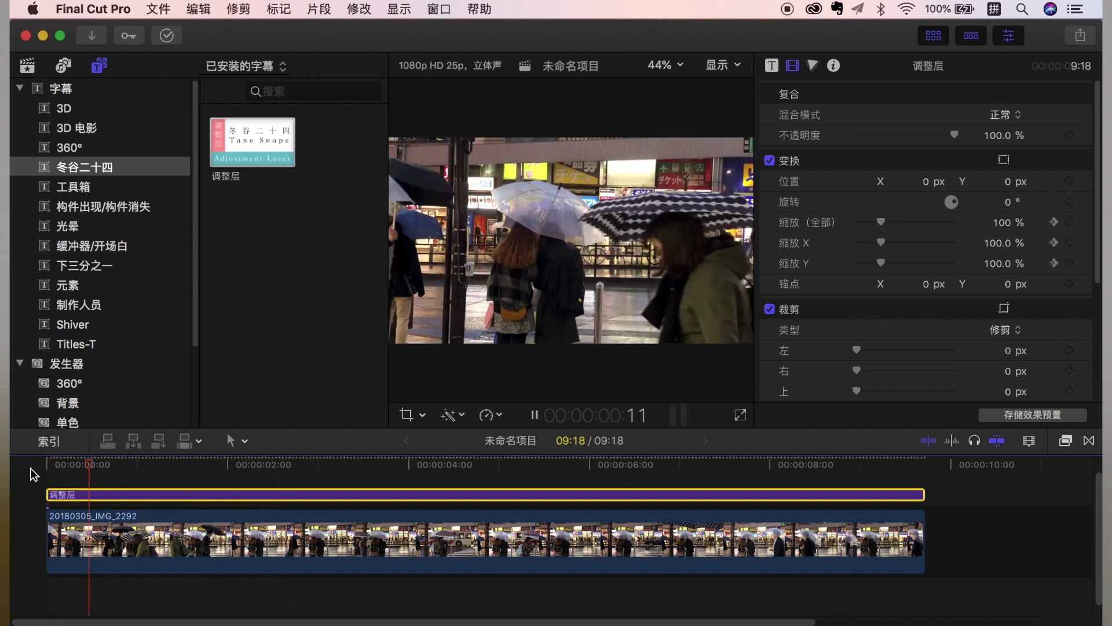
{"action": "key", "text": "space"}
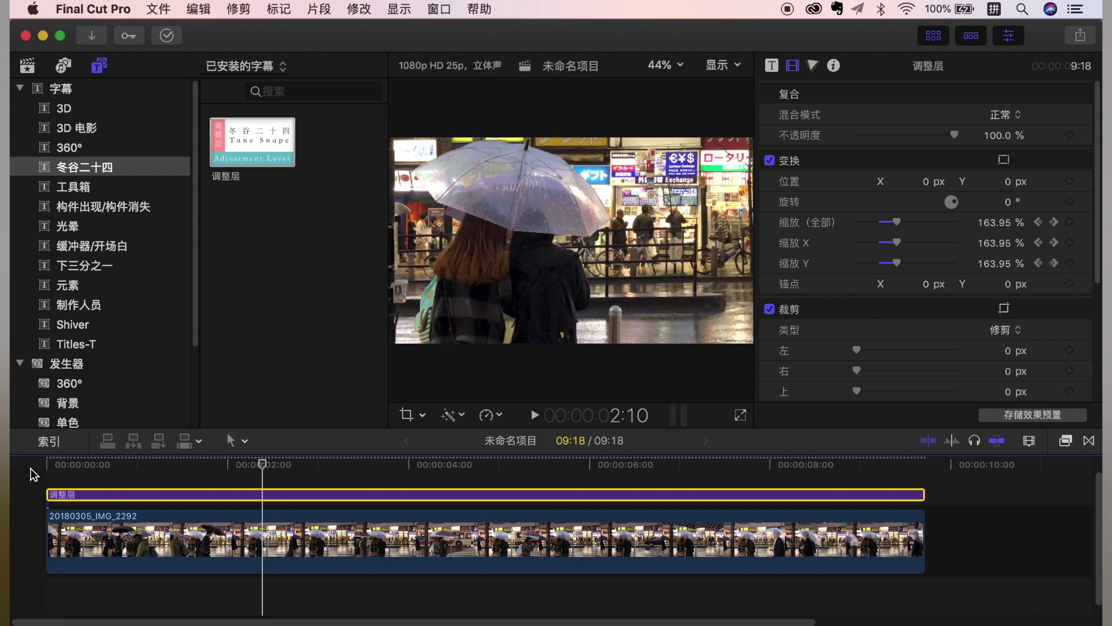
{"action": "key", "text": "v"}
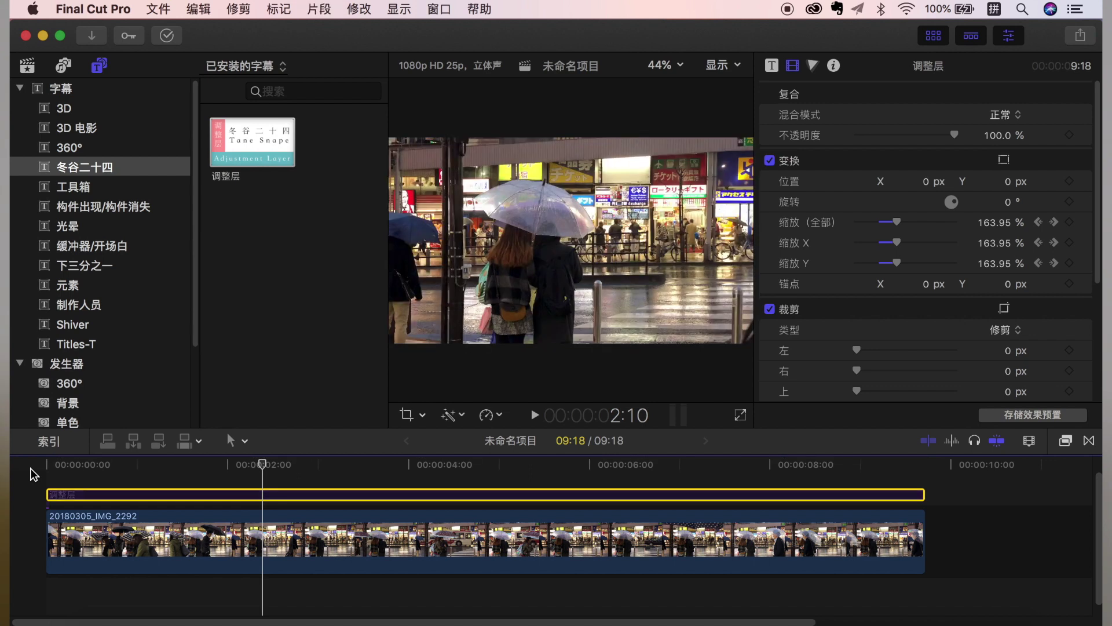